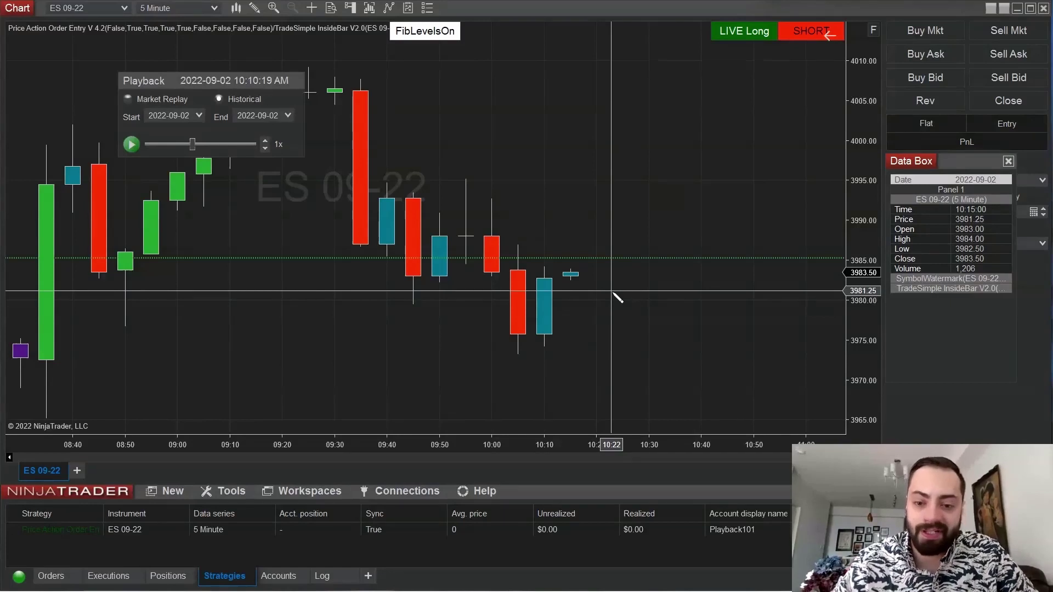
# - Place an up arrow just right of the last bar at about 3985, then bring up the strategy settings
pyautogui.click(614, 287)
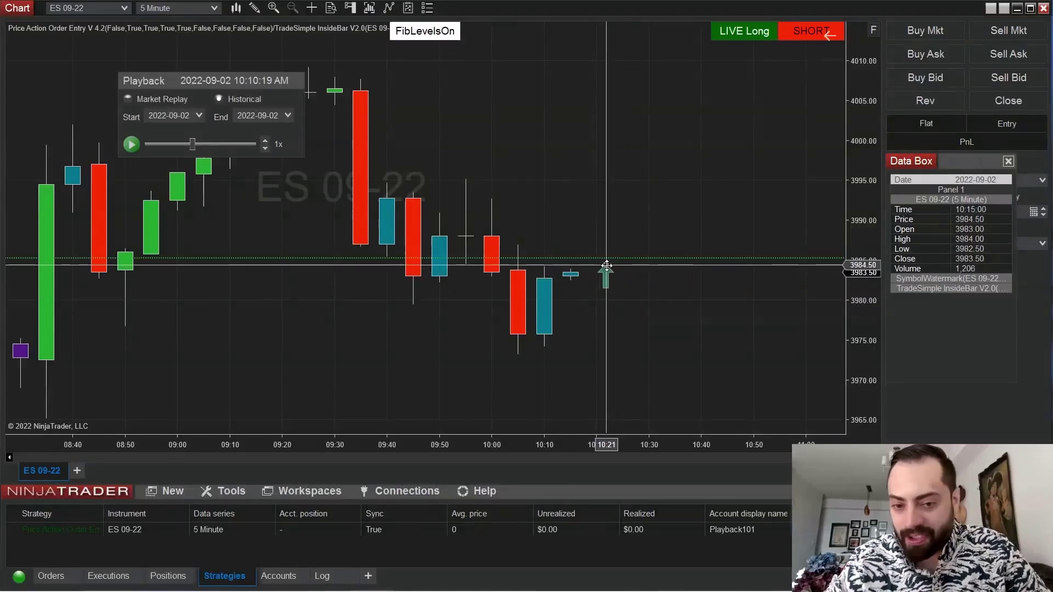
pyautogui.moveTo(606, 266); pyautogui.dragTo(600, 251)
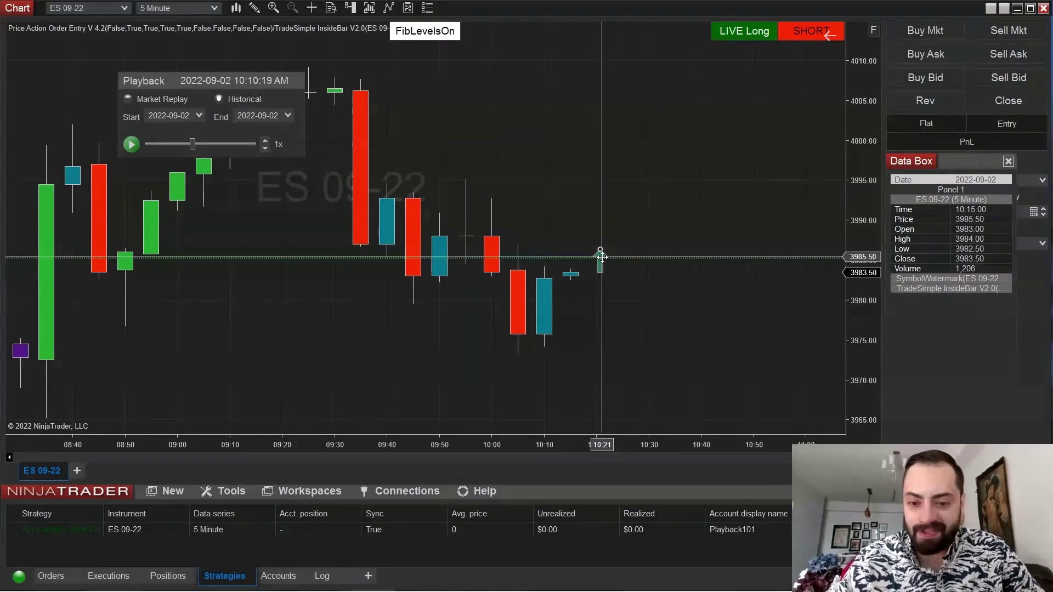
pyautogui.moveTo(600, 252)
pyautogui.mouseDown()
pyautogui.moveTo(602, 270)
pyautogui.moveTo(618, 269)
pyautogui.moveTo(608, 274)
pyautogui.moveTo(602, 258)
pyautogui.moveTo(603, 273)
pyautogui.mouseUp()
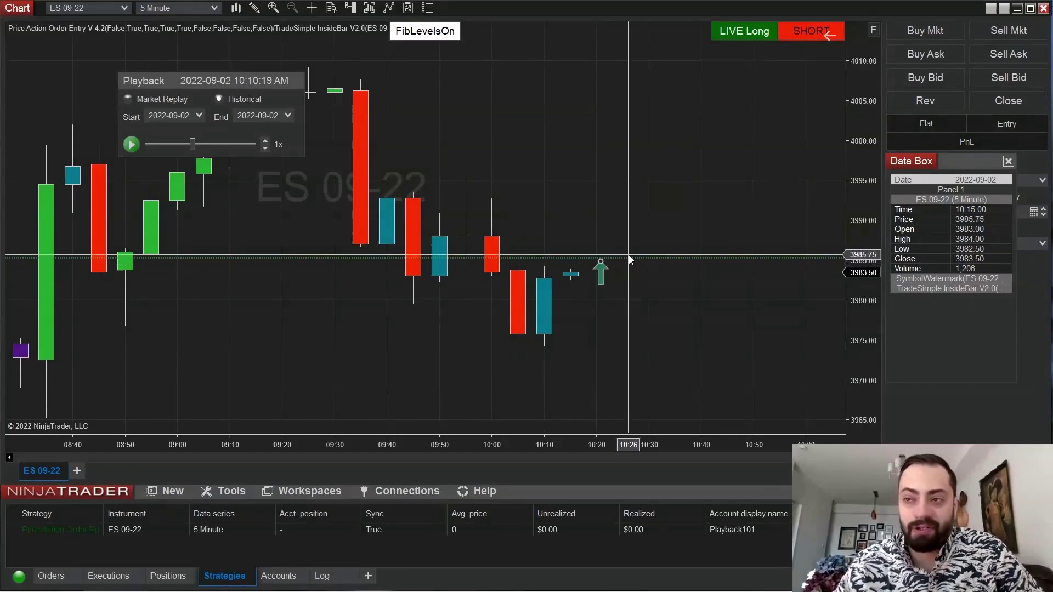
pyautogui.hotkey('ctrl', 's')
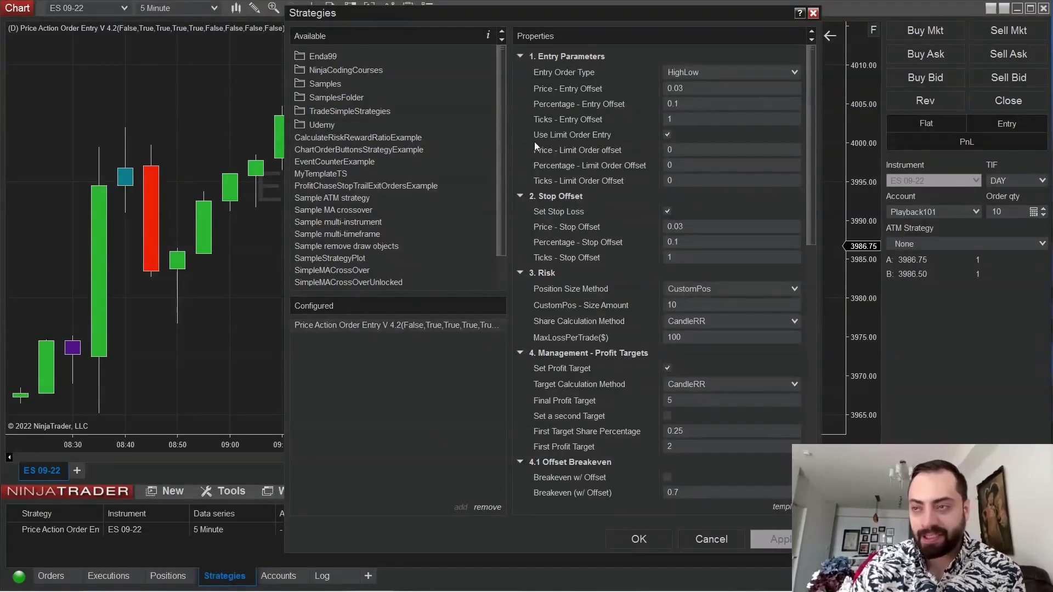
pyautogui.click(709, 72)
pyautogui.click(682, 101)
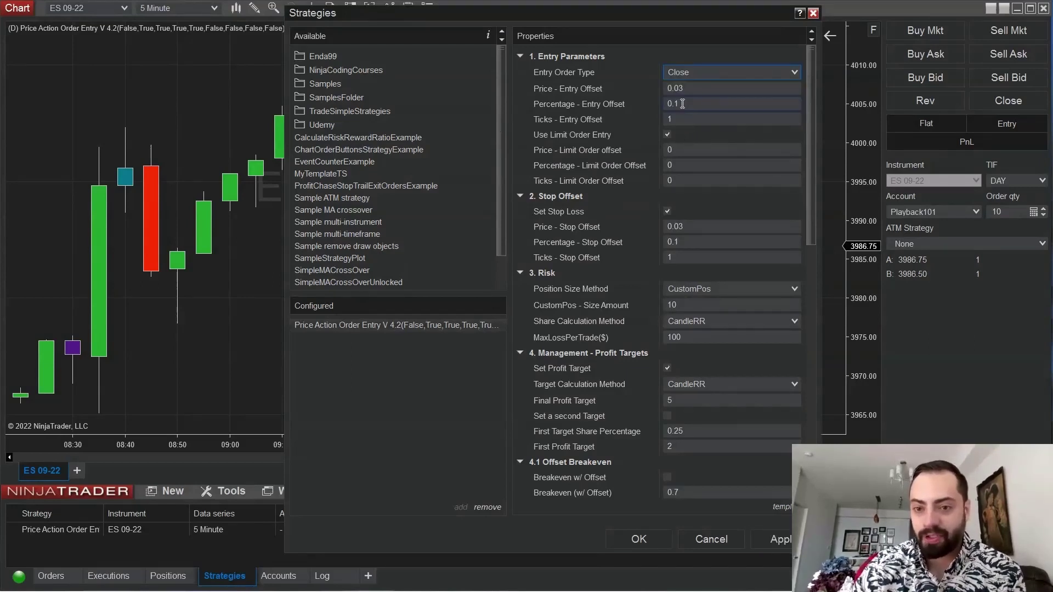
pyautogui.click(692, 73)
pyautogui.click(692, 86)
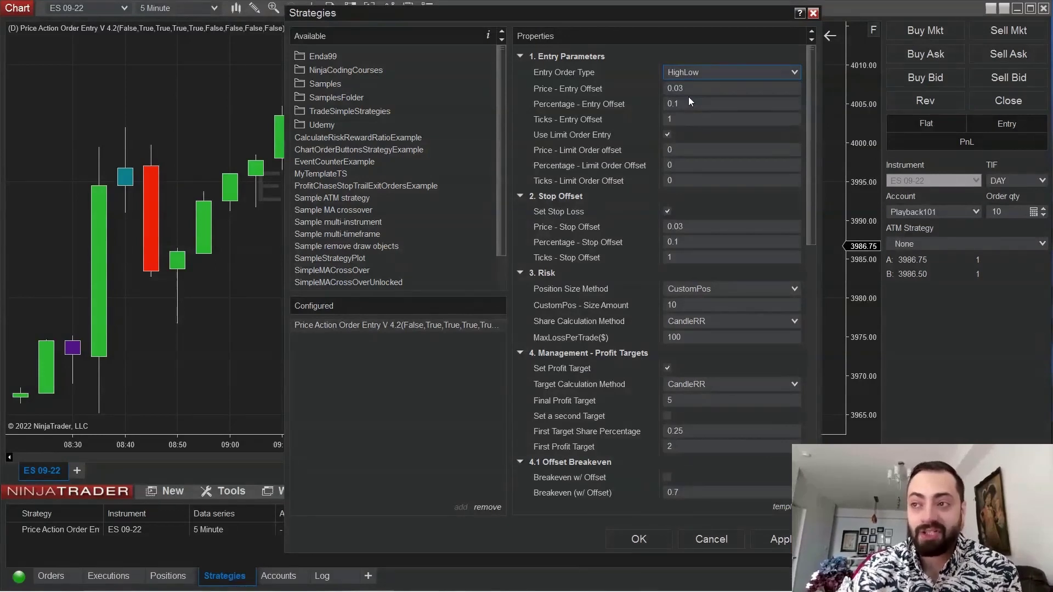
pyautogui.click(668, 136)
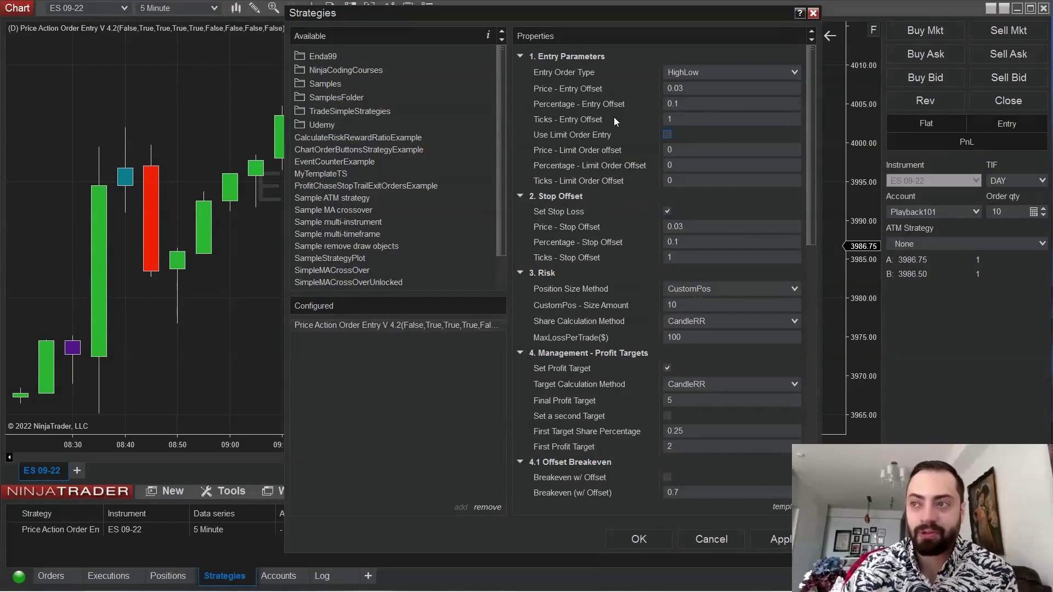
pyautogui.click(668, 136)
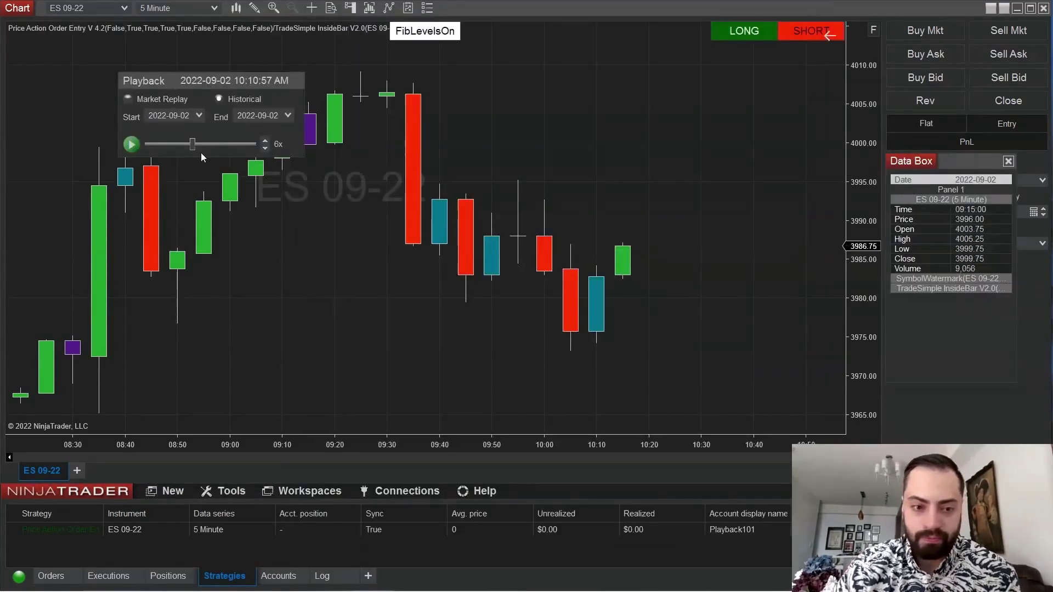
# - Lower the replay speed to 1x and start playback so the 10-lot buy limit appears
pyautogui.click(265, 148)
pyautogui.click(130, 144)
pyautogui.click(744, 31)
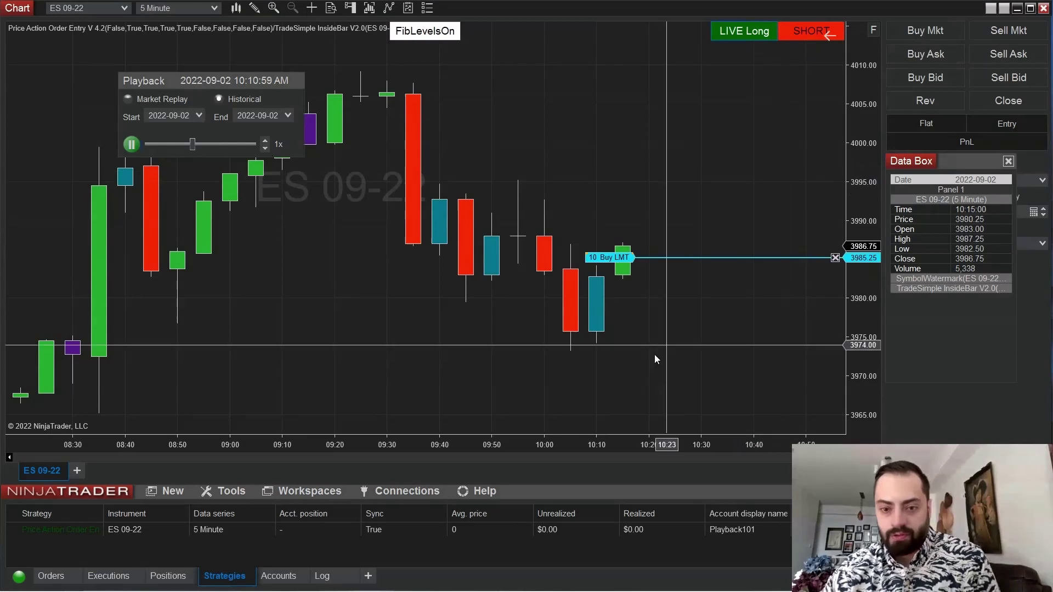
# - Label the arrow with a '3985.25' text and nudge the arrow slightly left
pyautogui.scroll(8, 654, 354)
pyautogui.scroll(-5, 778, 324)
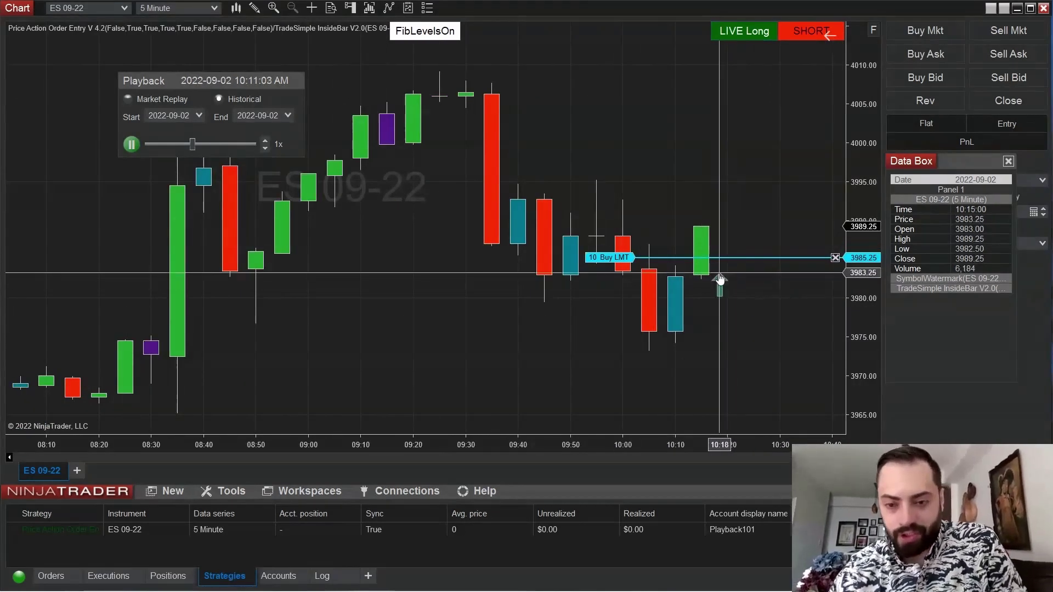
pyautogui.scroll(-1, 688, 267)
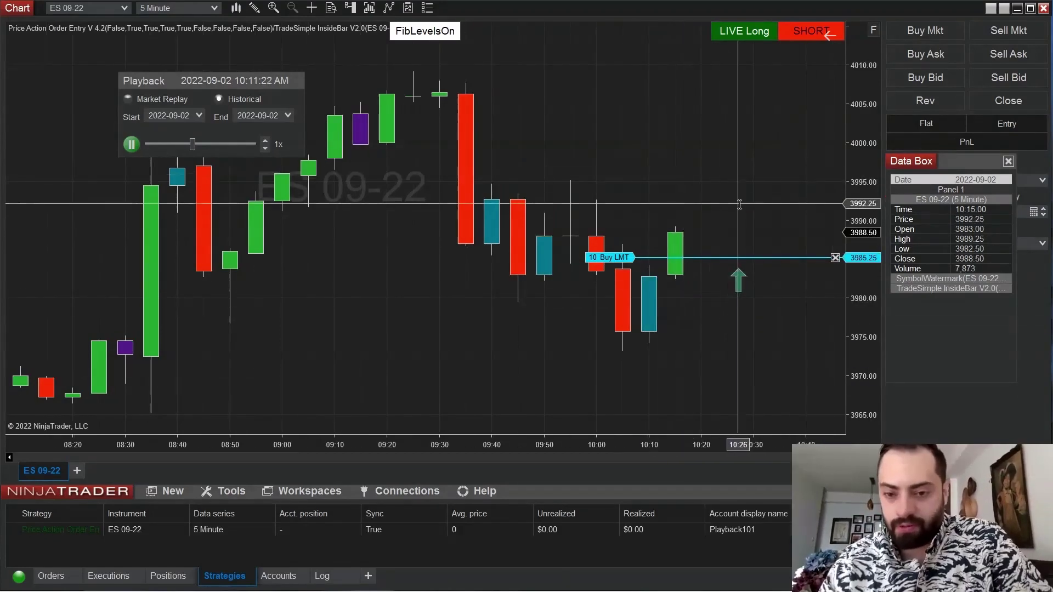
pyautogui.write('3')
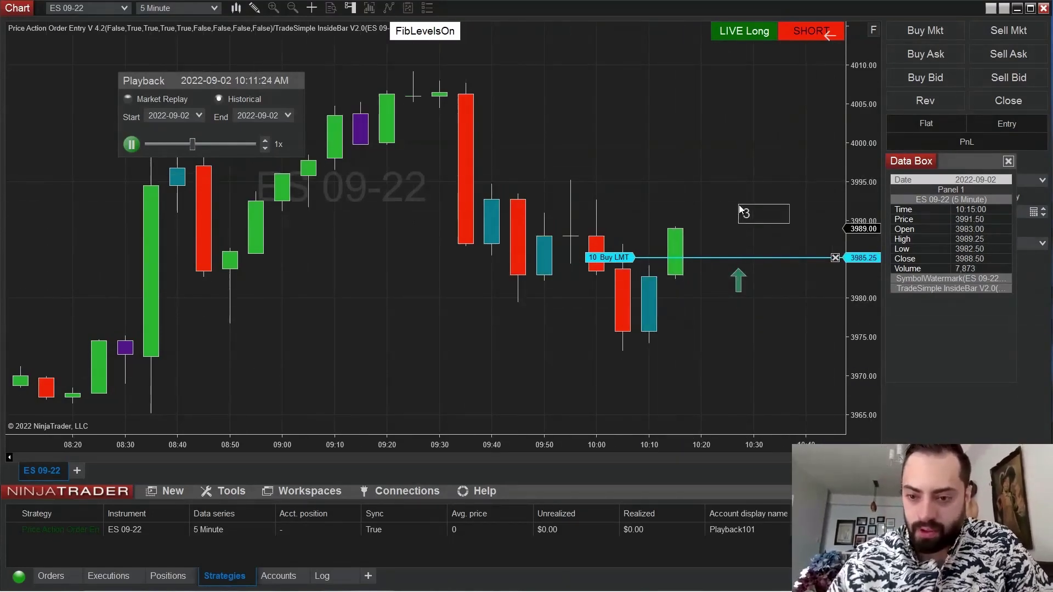
pyautogui.write('985.25')
pyautogui.press('Return')
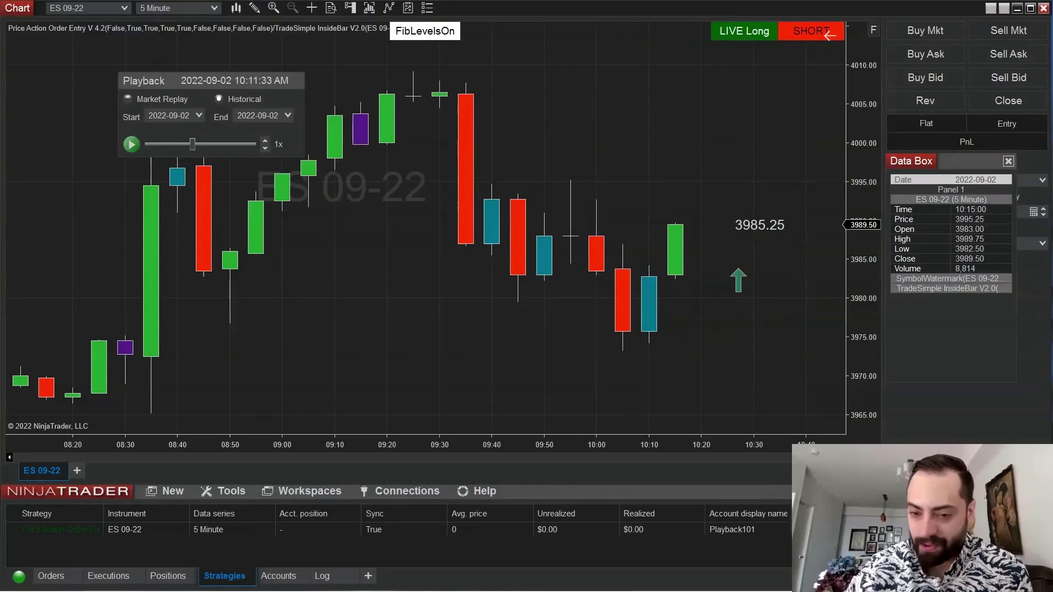
pyautogui.moveTo(738, 277); pyautogui.dragTo(726, 272)
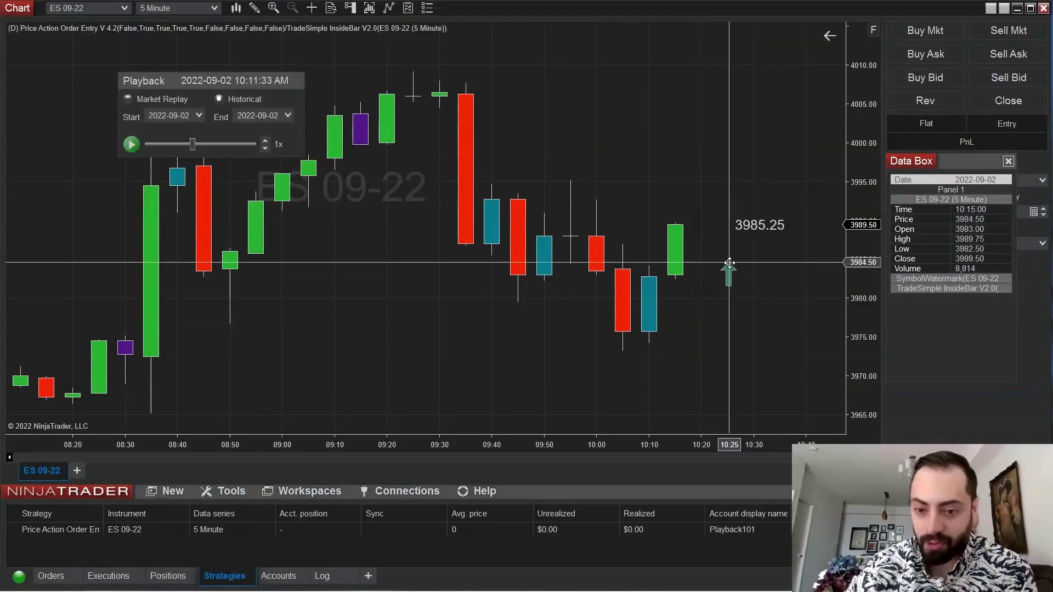
# - Change the strategy's Ticks - Limit Order Offset to 2, apply it and close the dialog
pyautogui.rightClick(728, 343)
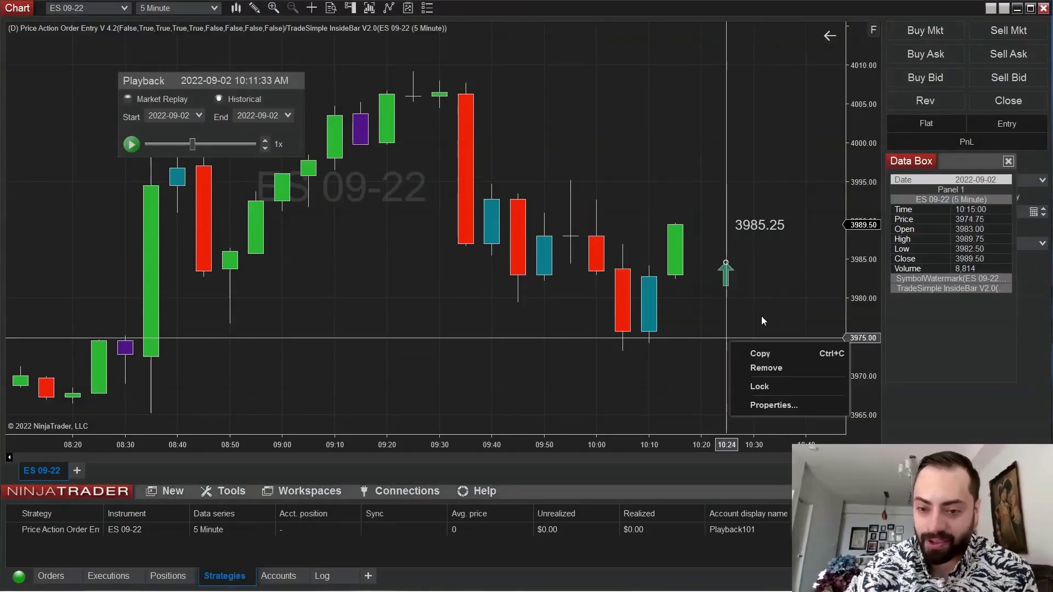
pyautogui.rightClick(697, 324)
pyautogui.click(739, 92)
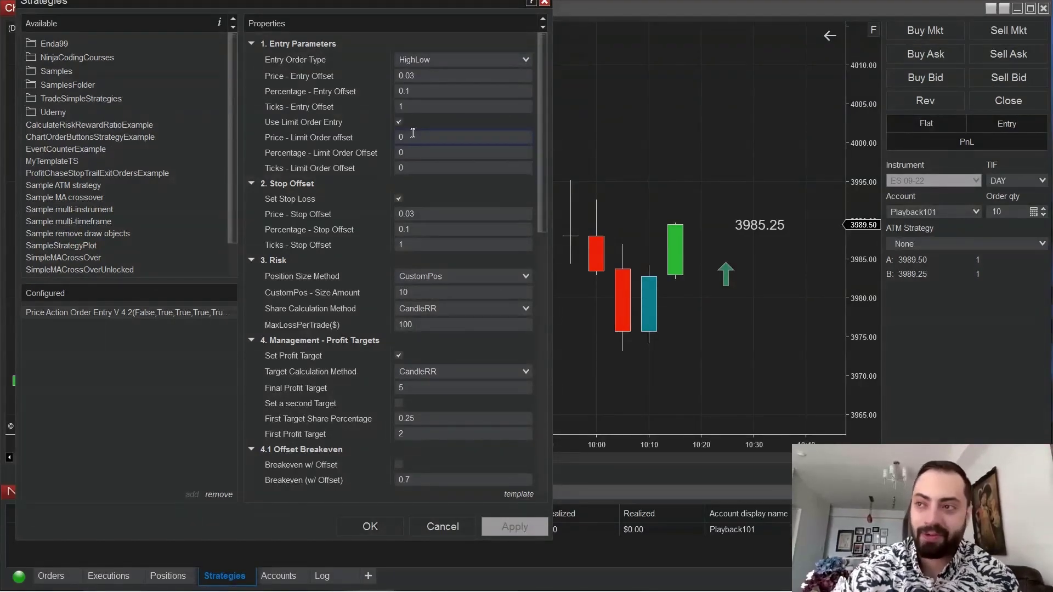
pyautogui.click(428, 170)
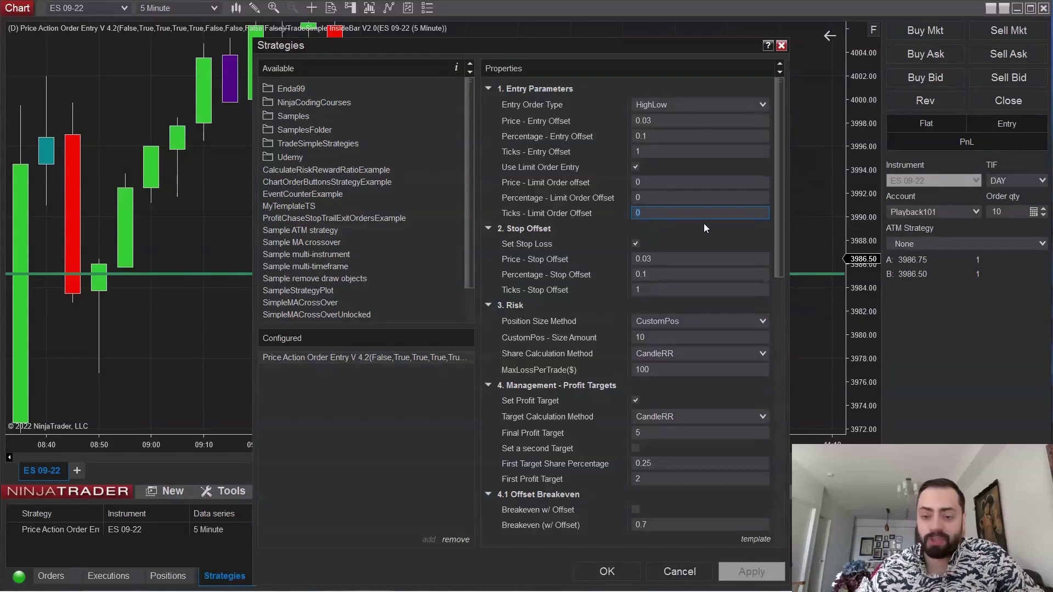
pyautogui.write('2')
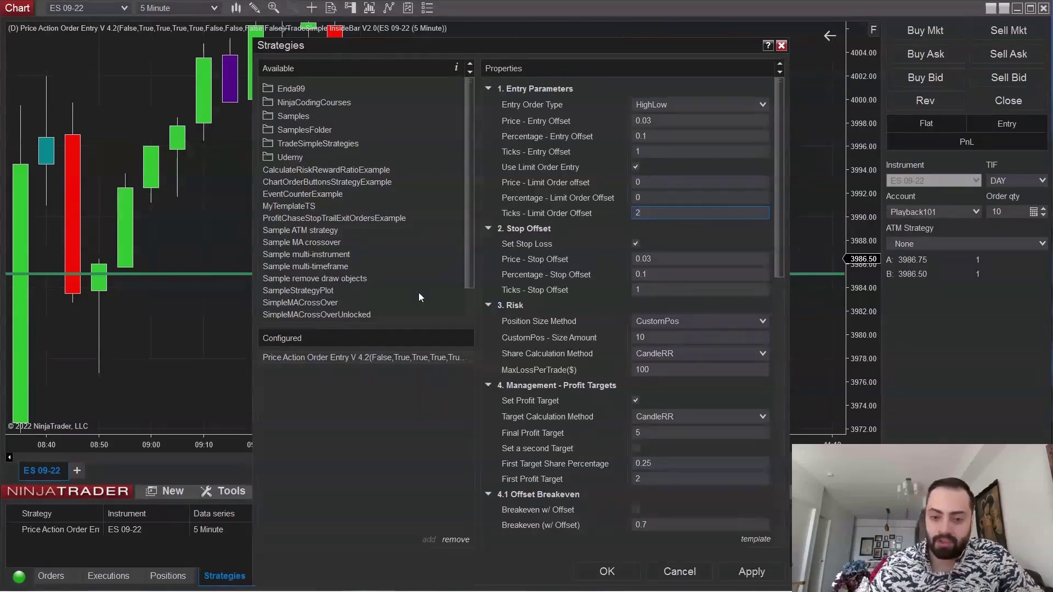
pyautogui.click(751, 572)
pyautogui.click(622, 577)
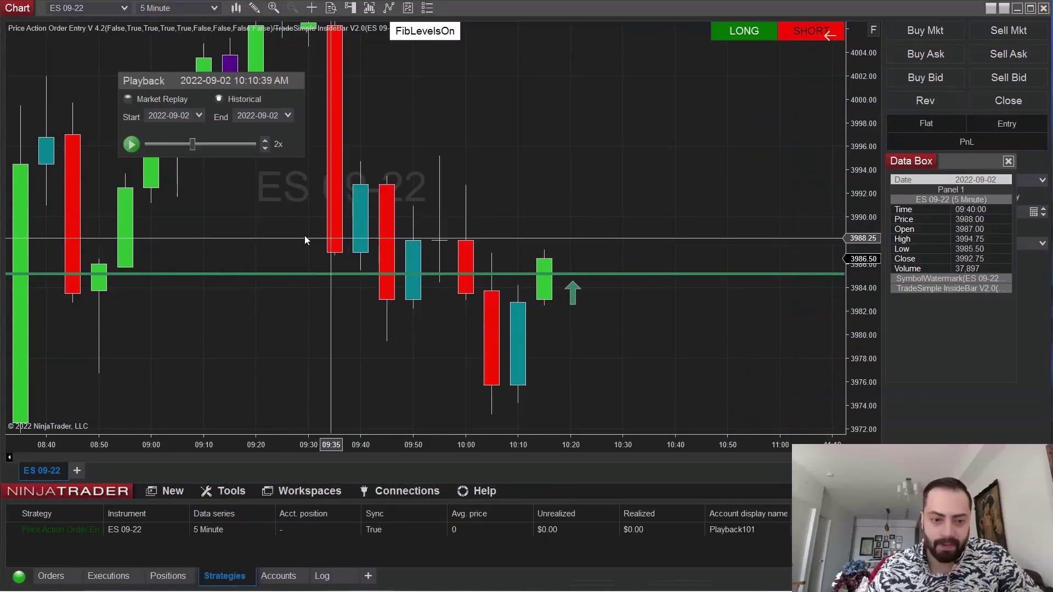
# - Bring the replay speed down to 1x and start playback
pyautogui.click(265, 148)
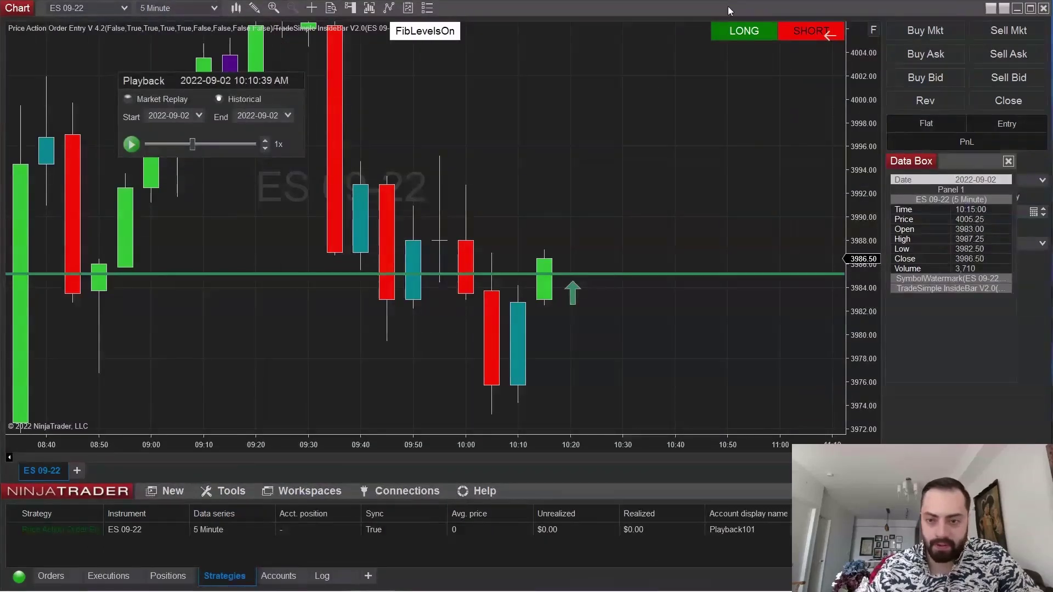
pyautogui.click(743, 30)
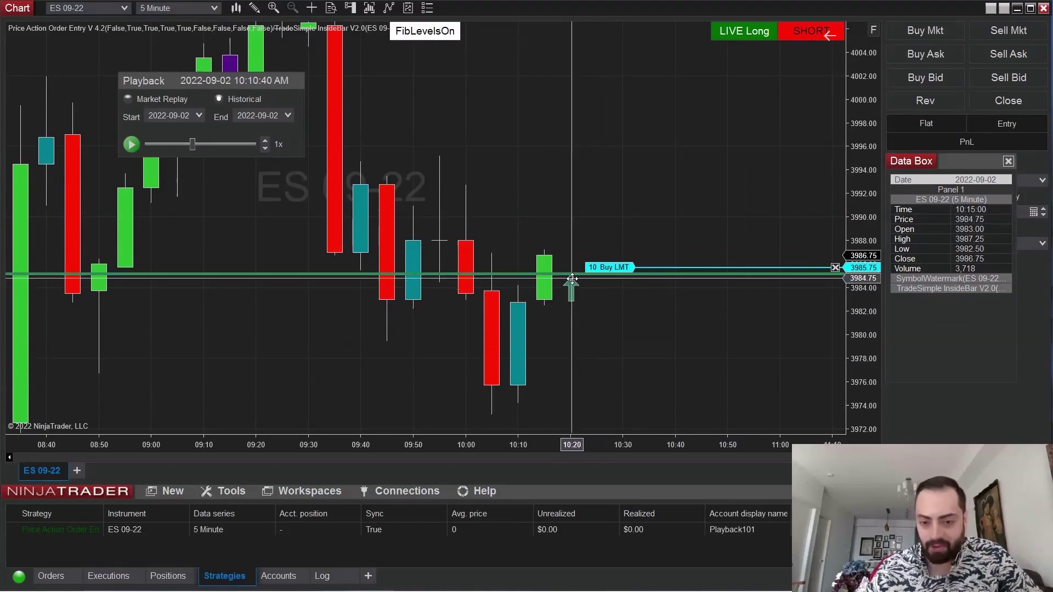
pyautogui.scroll(2, 666, 360)
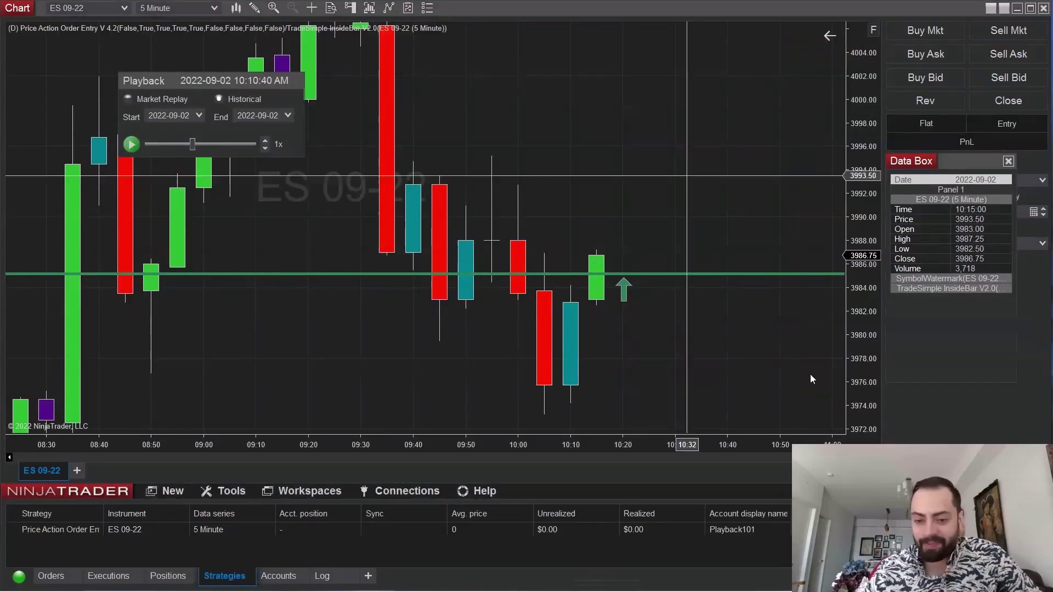
# - Make the limit offsets negative (Ticks -2, Percentage -99, Price -99) and apply them
pyautogui.rightClick(630, 238)
pyautogui.click(682, 269)
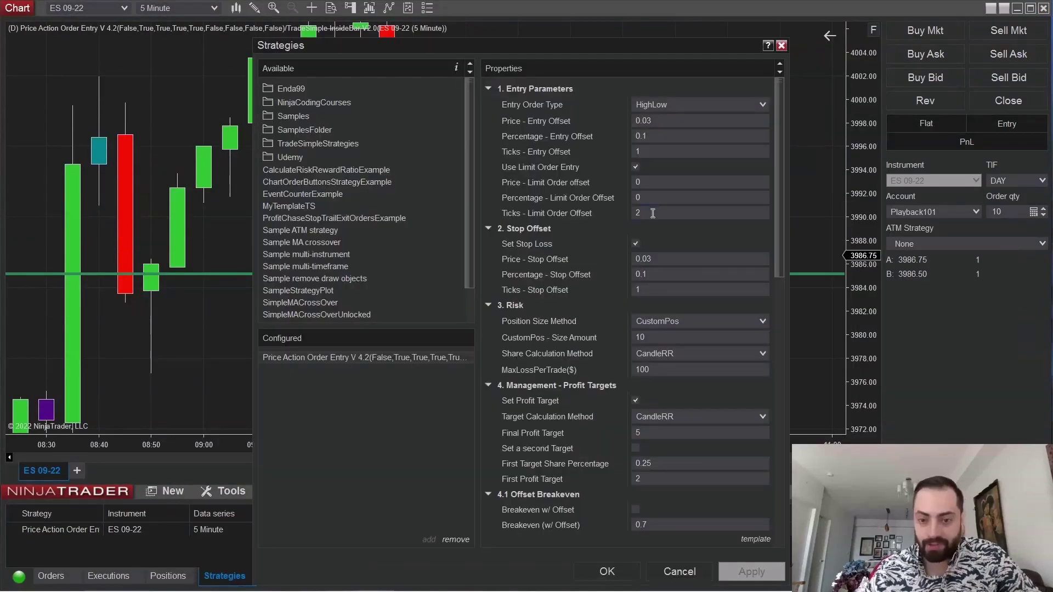
pyautogui.click(653, 214)
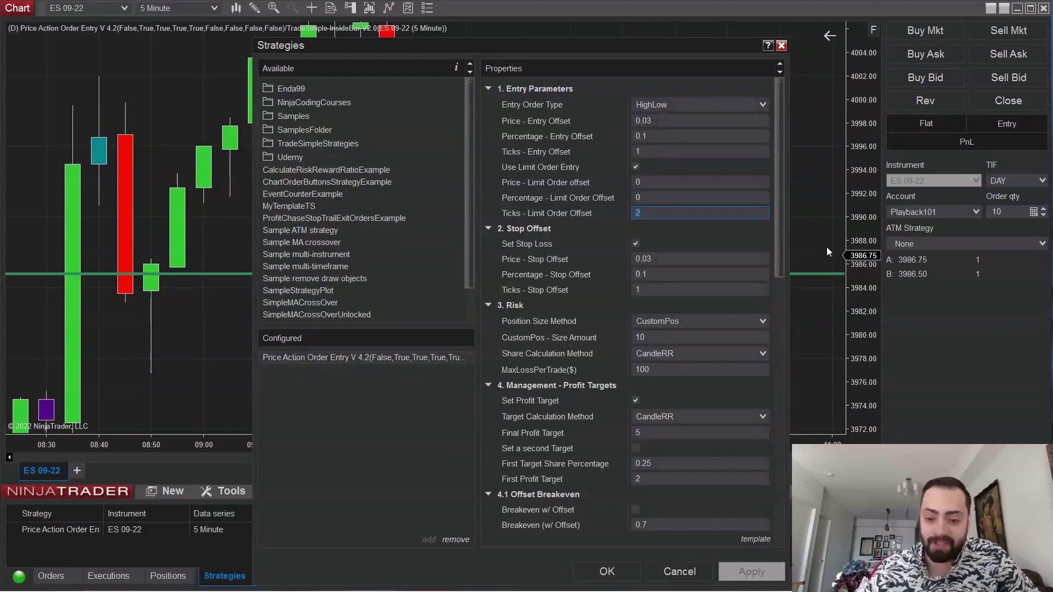
pyautogui.write('-')
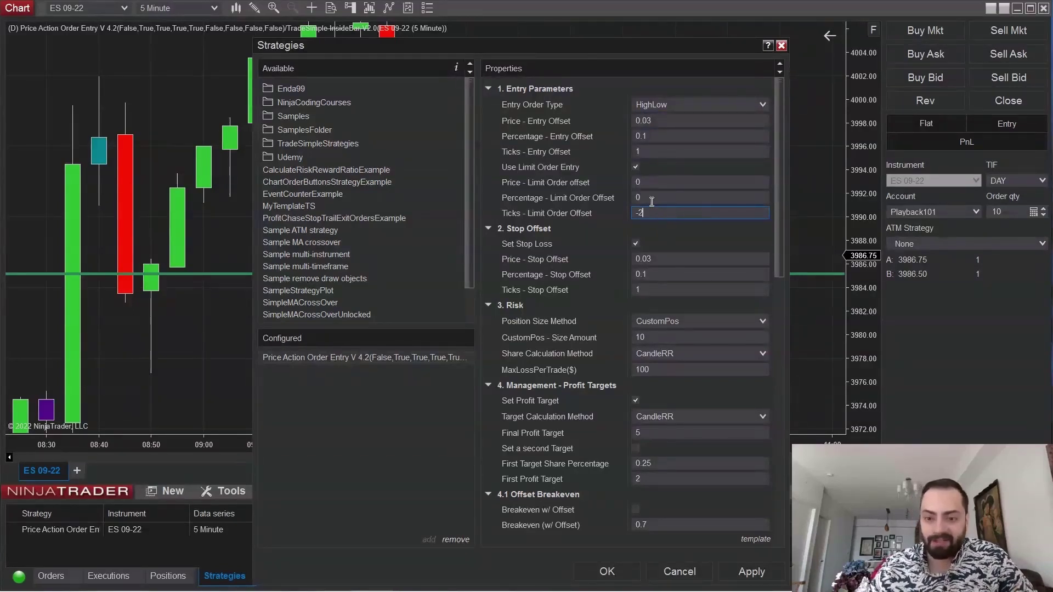
pyautogui.click(652, 197)
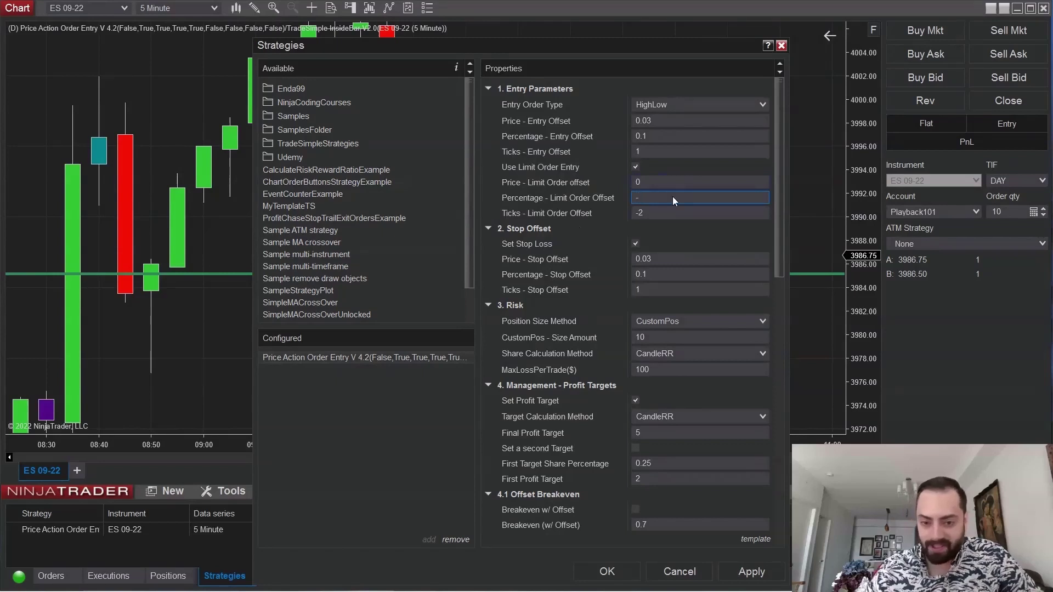
pyautogui.write('-99')
pyautogui.click(666, 182)
pyautogui.write('-99')
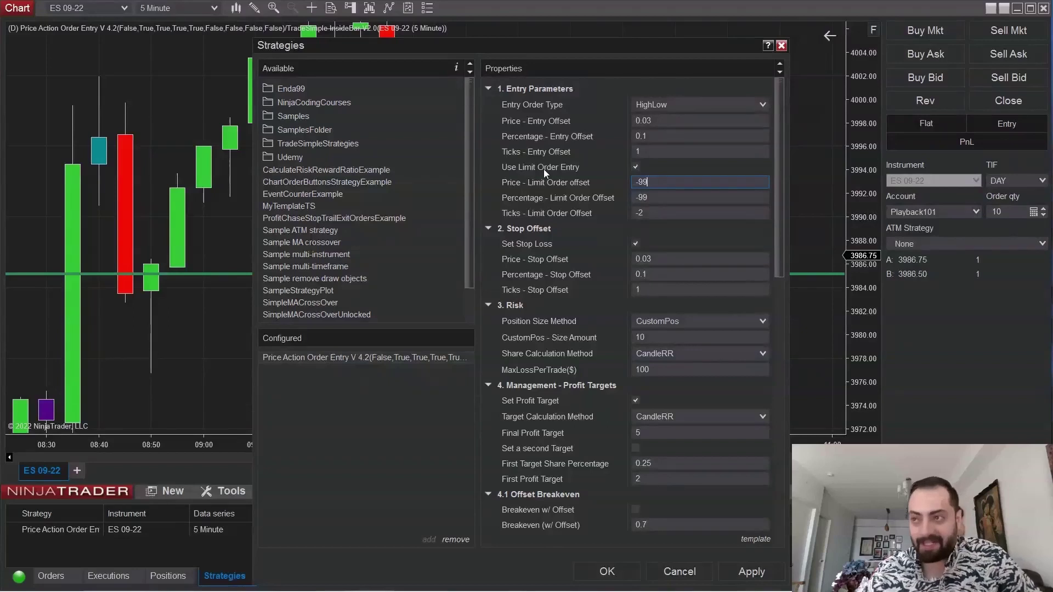
pyautogui.press('Tab')
pyautogui.press('Tab')
pyautogui.hotkey('shift', 'Tab')
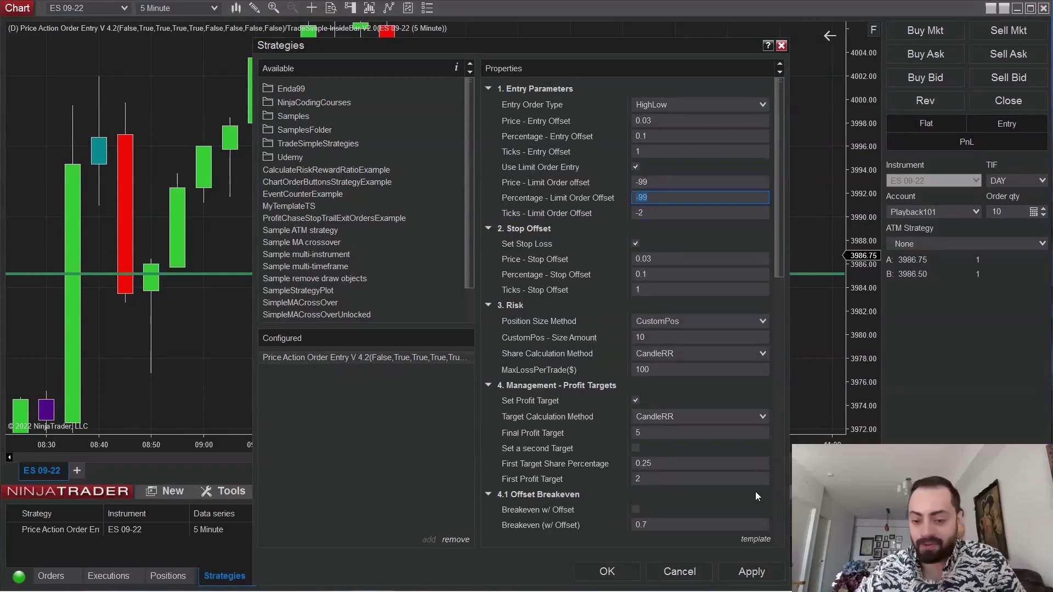
pyautogui.press('Tab')
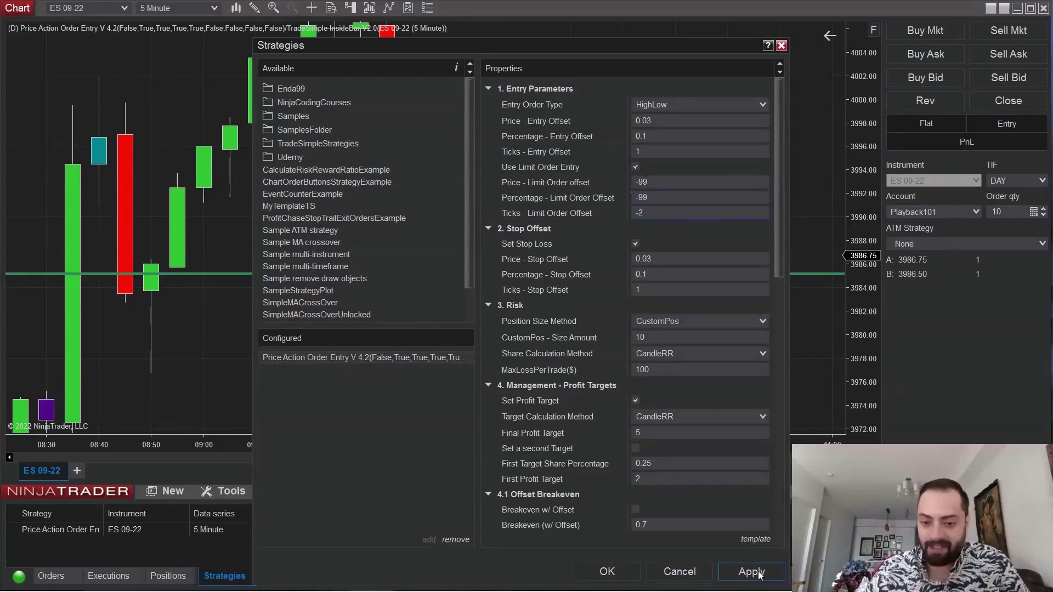
pyautogui.click(758, 571)
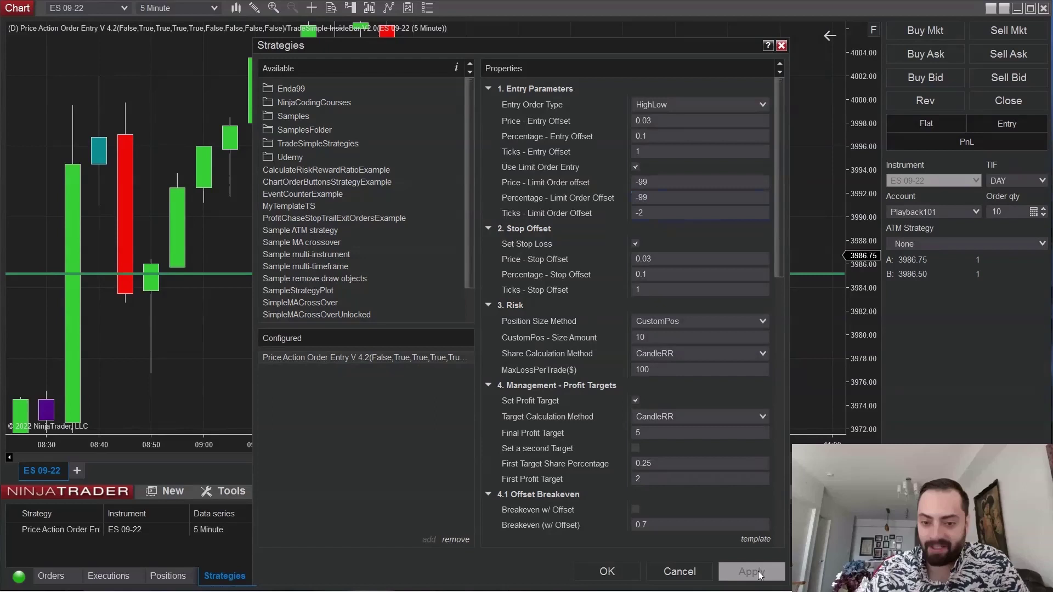
# - Recheck the Percentage and Price offset values, apply again and close the strategy setup
pyautogui.click(647, 198)
pyautogui.click(652, 183)
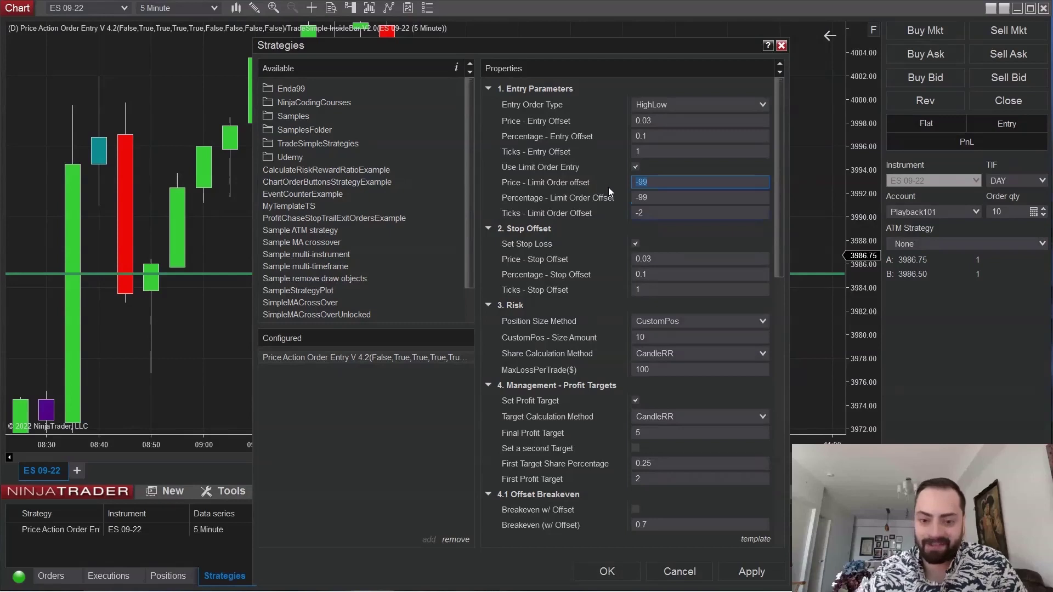
pyautogui.click(751, 572)
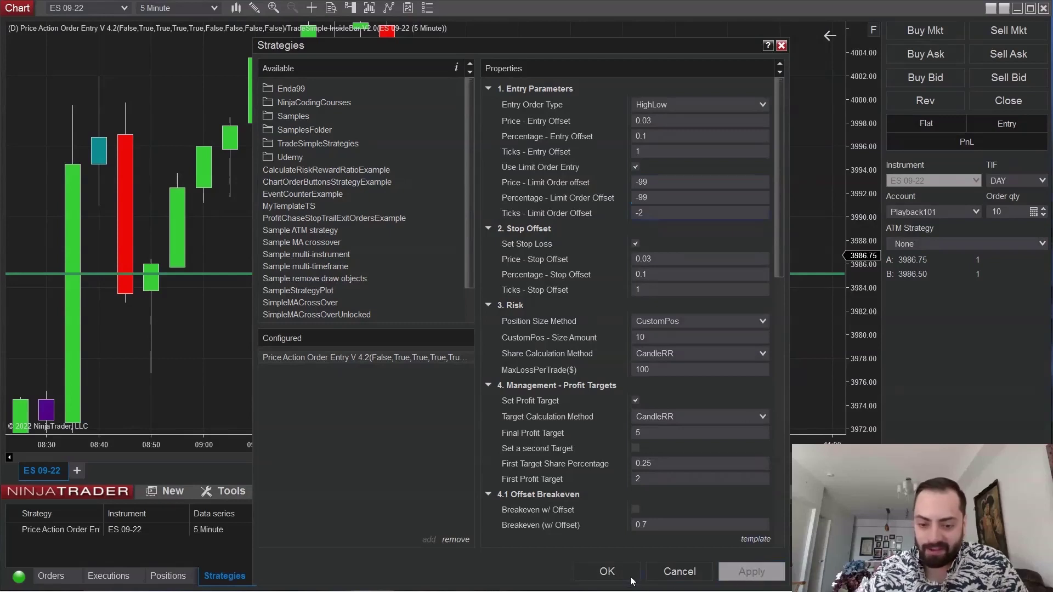
pyautogui.click(609, 573)
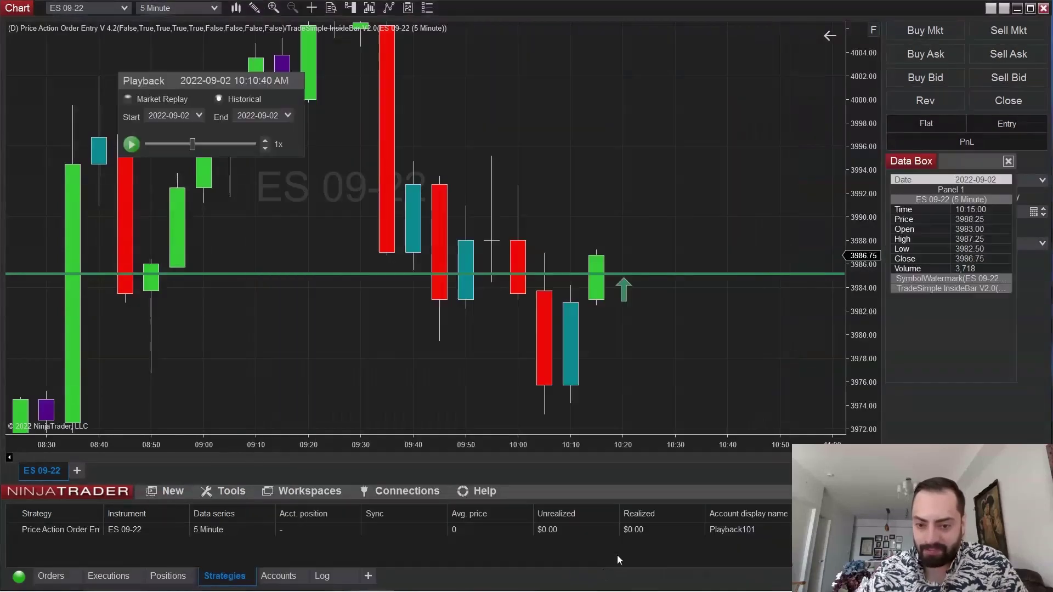
# - Start the replay, arm the strategy long, pause, and drag the 10-contract buy limit lower
pyautogui.click(131, 144)
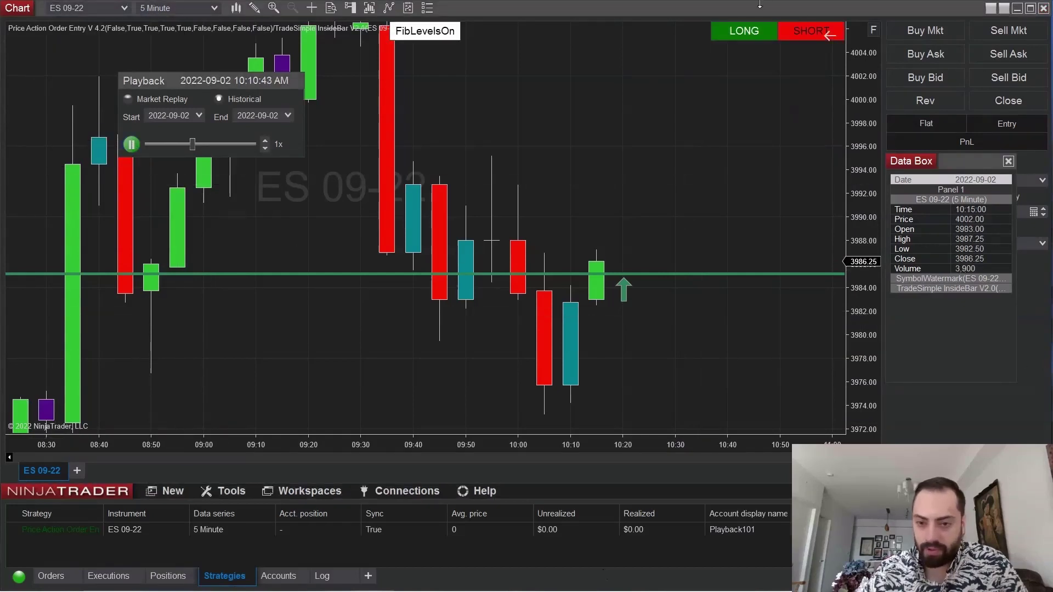
pyautogui.click(742, 34)
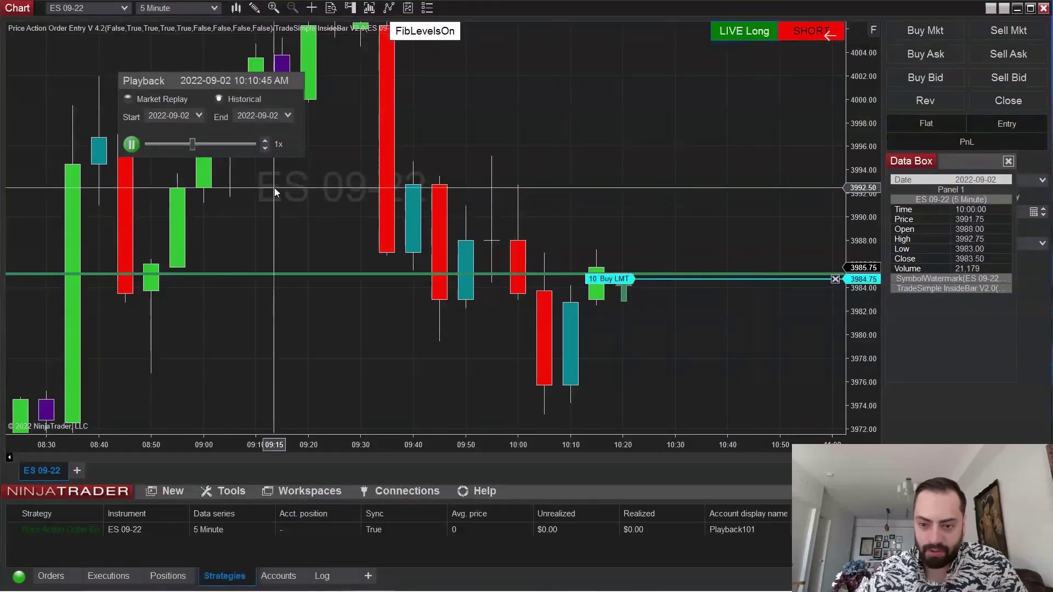
pyautogui.click(132, 145)
pyautogui.scroll(1, 713, 349)
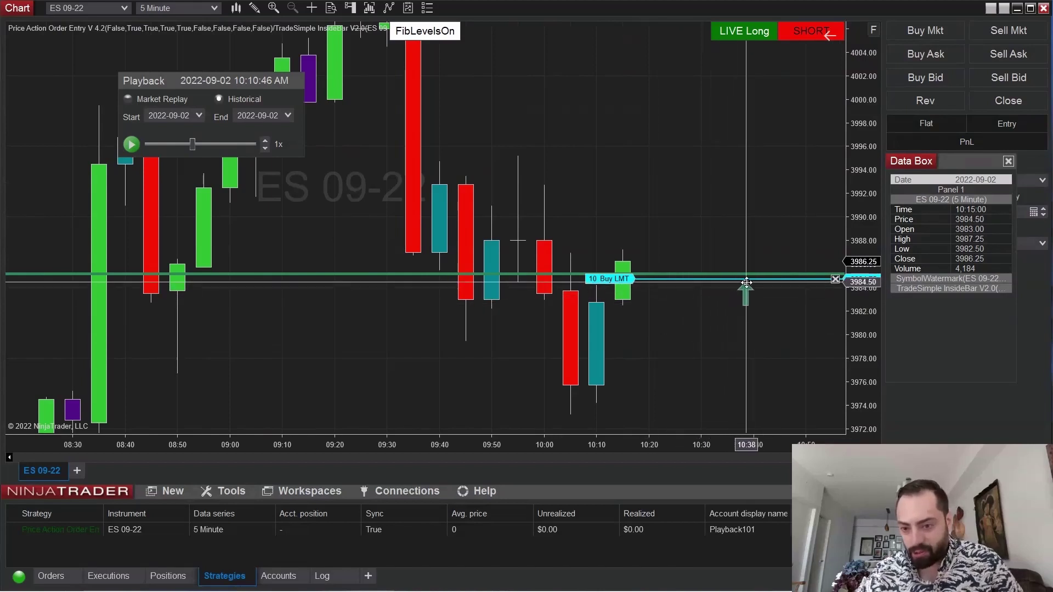
pyautogui.moveTo(763, 278); pyautogui.dragTo(768, 287)
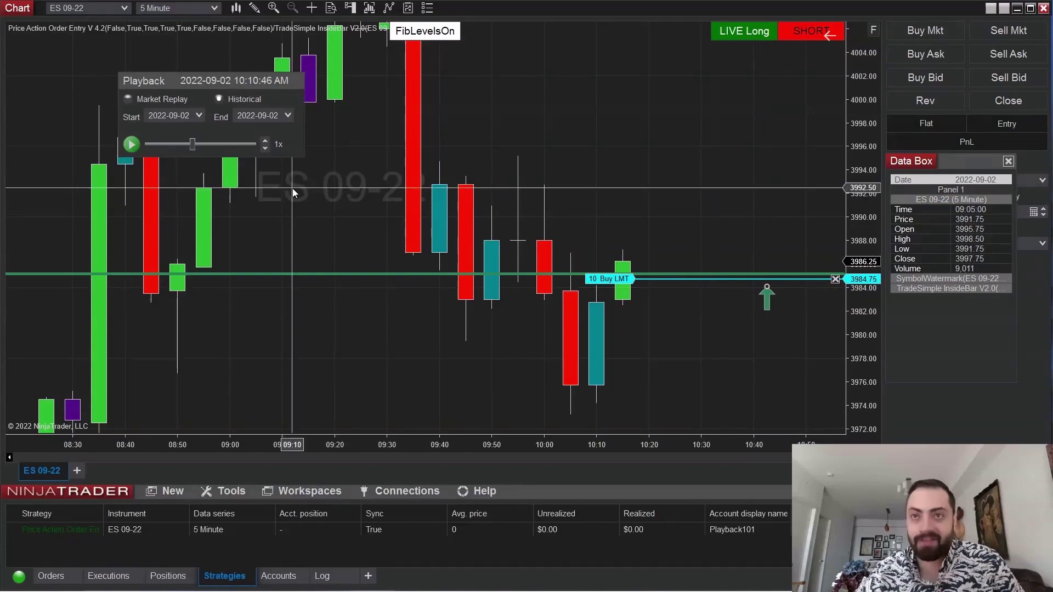
pyautogui.moveTo(608, 278)
pyautogui.mouseDown()
pyautogui.moveTo(641, 321)
pyautogui.moveTo(609, 322)
pyautogui.moveTo(609, 354)
pyautogui.moveTo(614, 300)
pyautogui.moveTo(628, 365)
pyautogui.moveTo(609, 364)
pyautogui.moveTo(610, 240)
pyautogui.mouseUp()
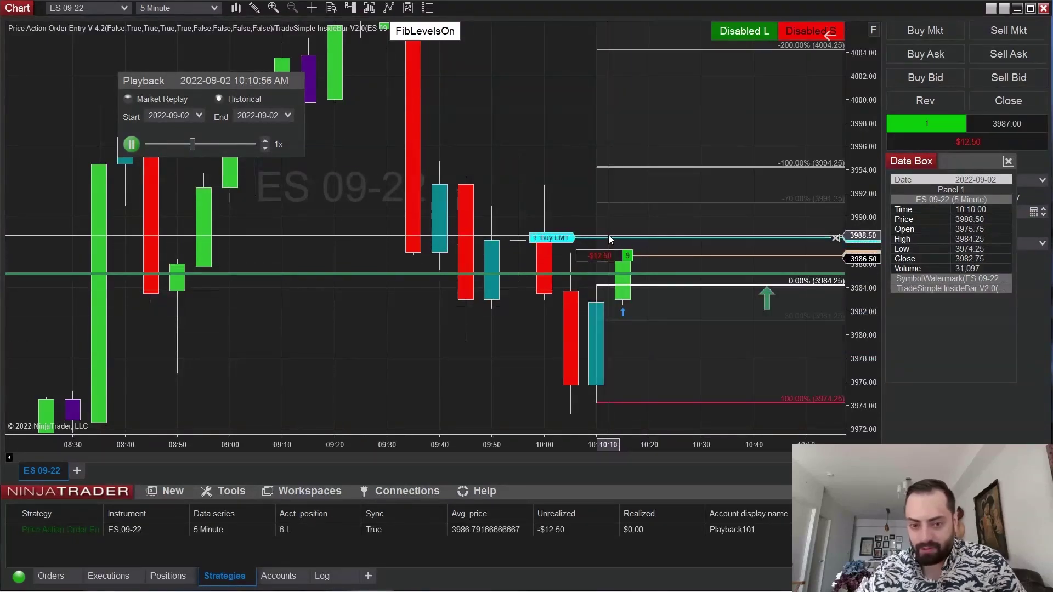
# - Resume, re-arm long and raise the 100-contract buy limit to 3994.75
pyautogui.click(130, 145)
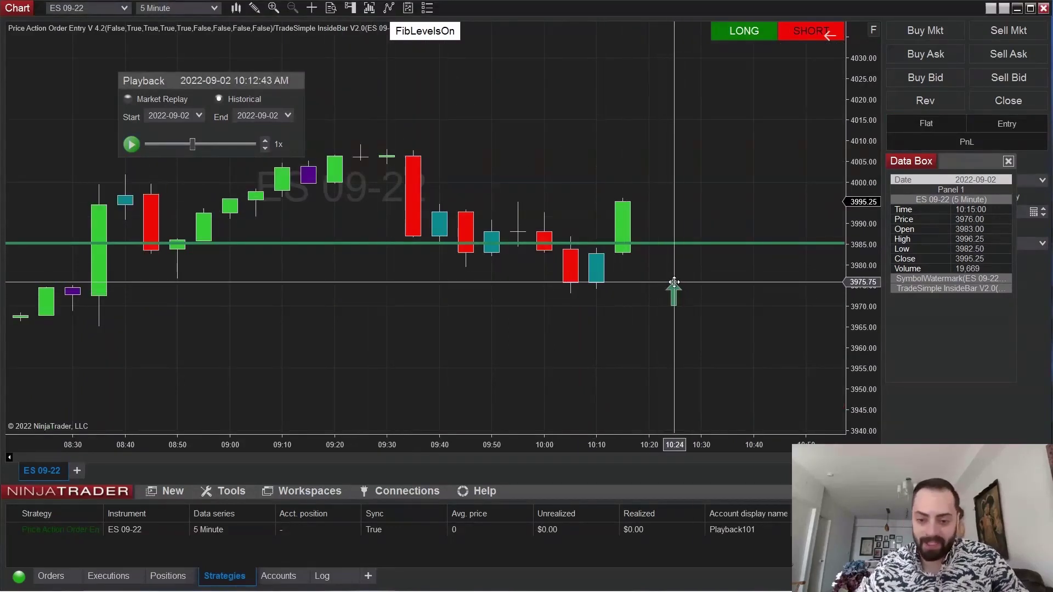
pyautogui.click(133, 144)
pyautogui.click(771, 31)
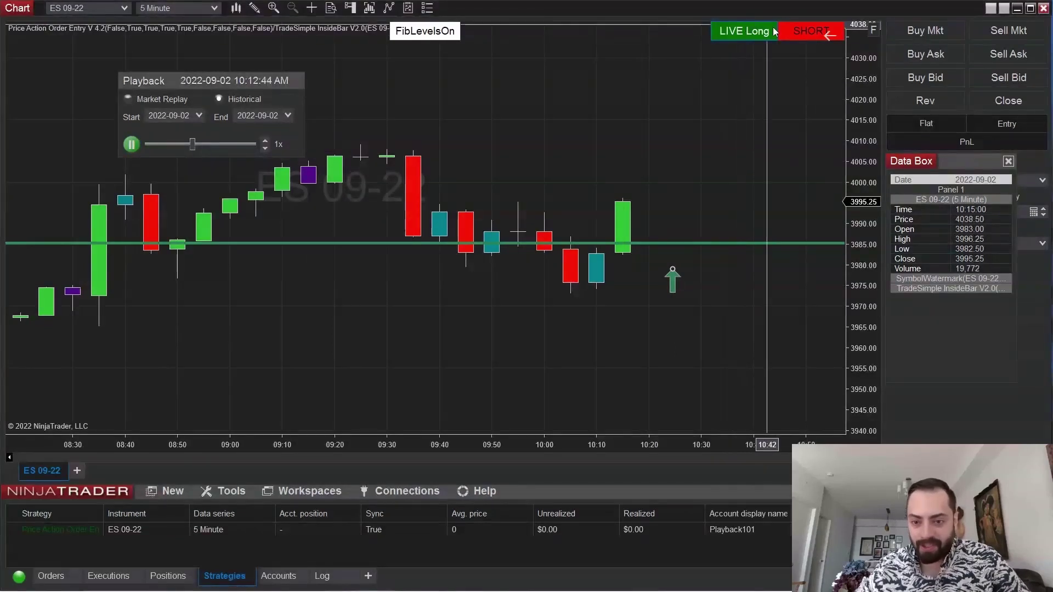
pyautogui.click(577, 199)
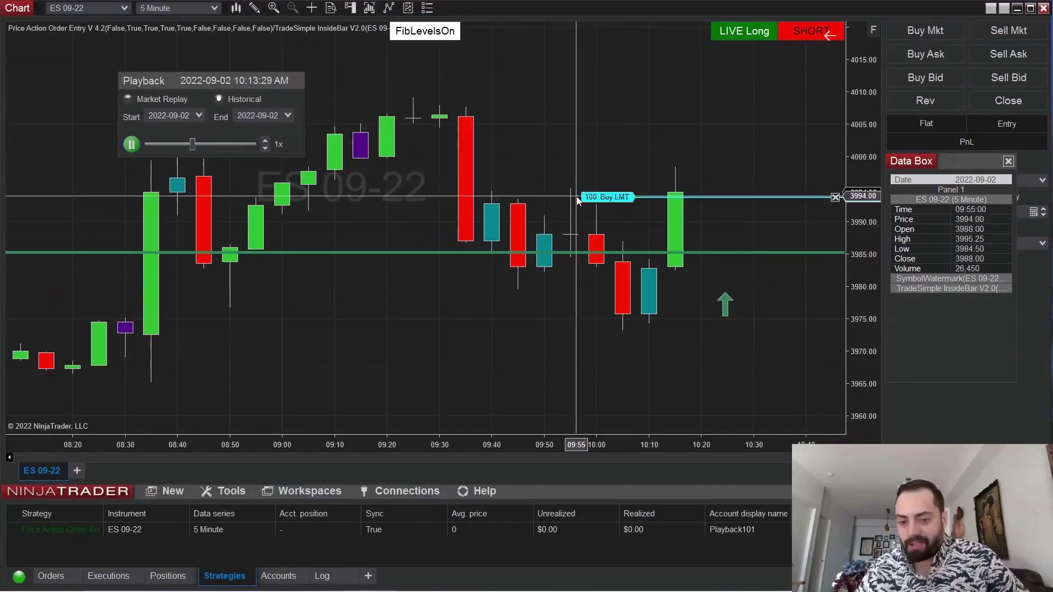
pyautogui.click(581, 198)
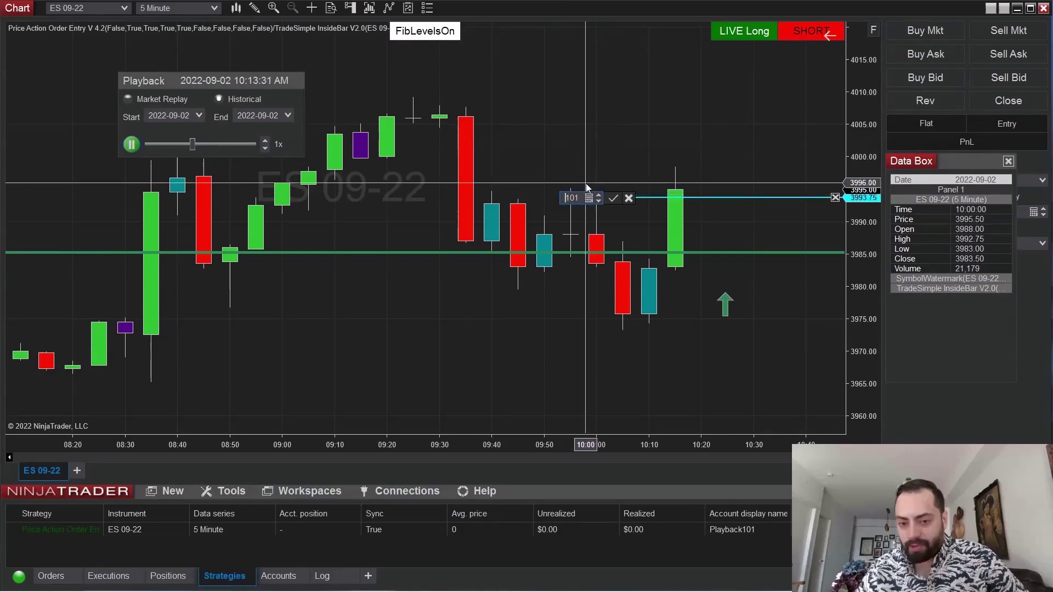
pyautogui.click(613, 197)
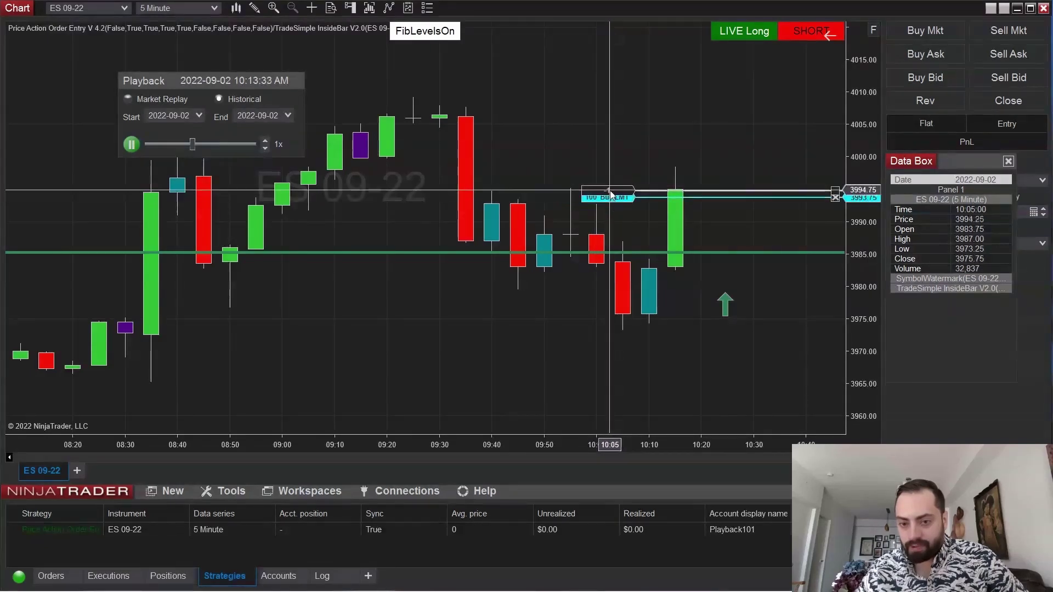
pyautogui.moveTo(611, 196); pyautogui.dragTo(611, 190)
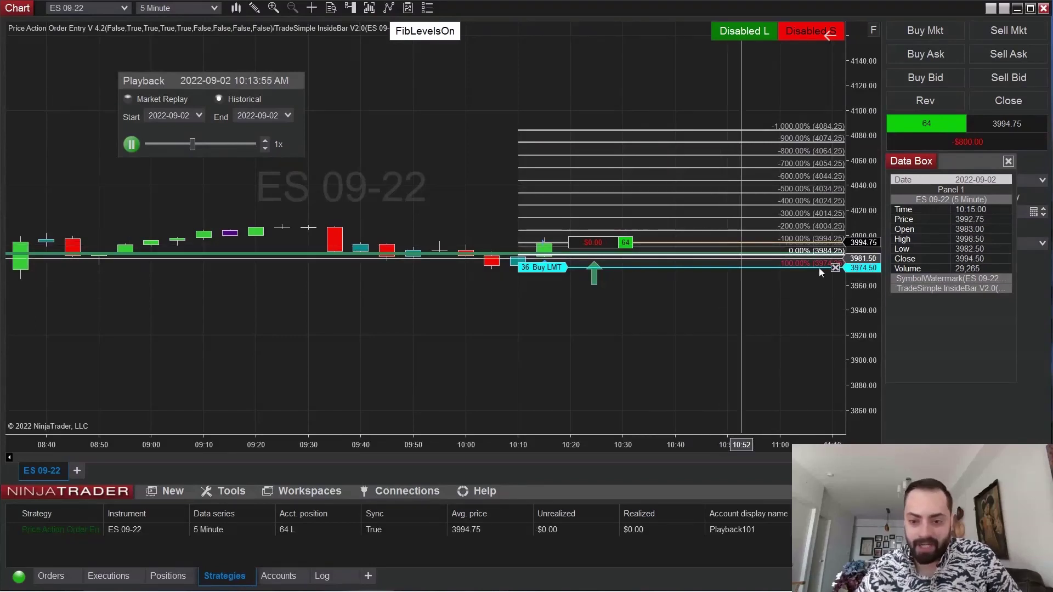
# - Enlarge the candles, adjust replay speed, and lower the remaining buy limit to 3965.50
pyautogui.moveTo(856, 277); pyautogui.dragTo(859, 206)
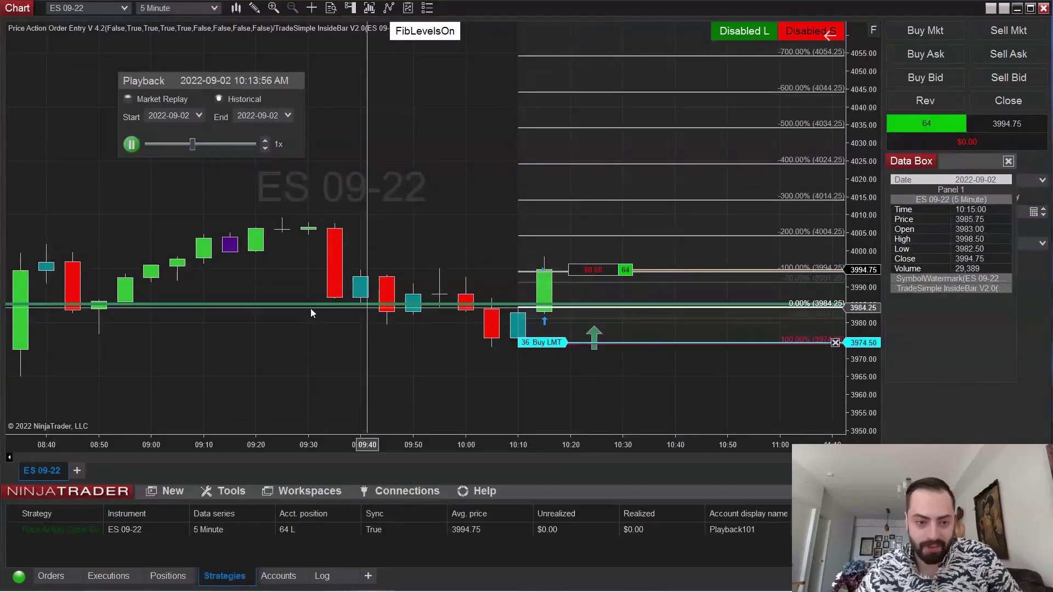
pyautogui.click(264, 140)
pyautogui.click(264, 138)
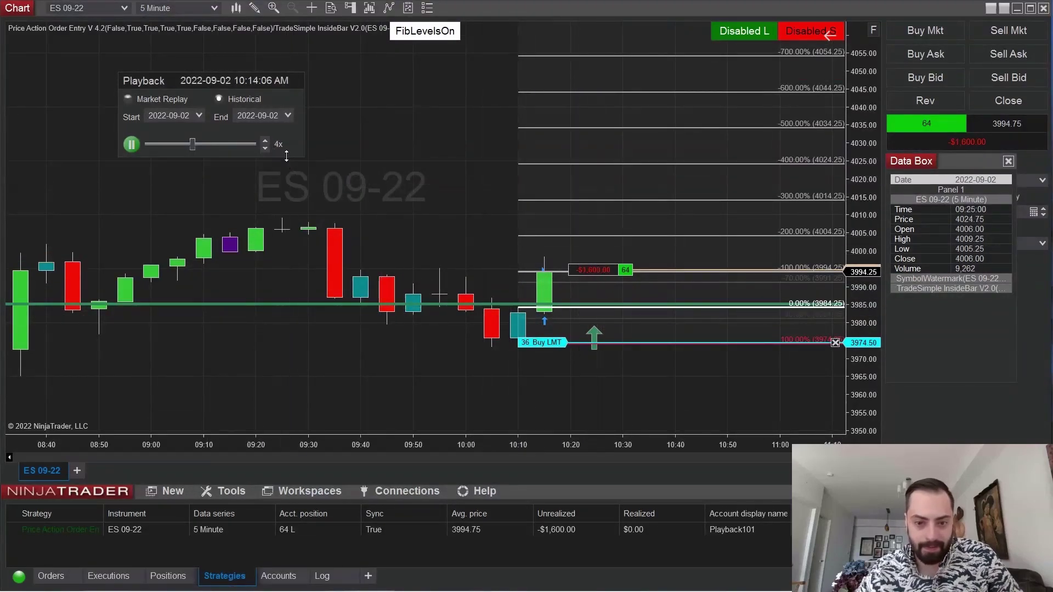
pyautogui.moveTo(549, 343); pyautogui.dragTo(558, 376)
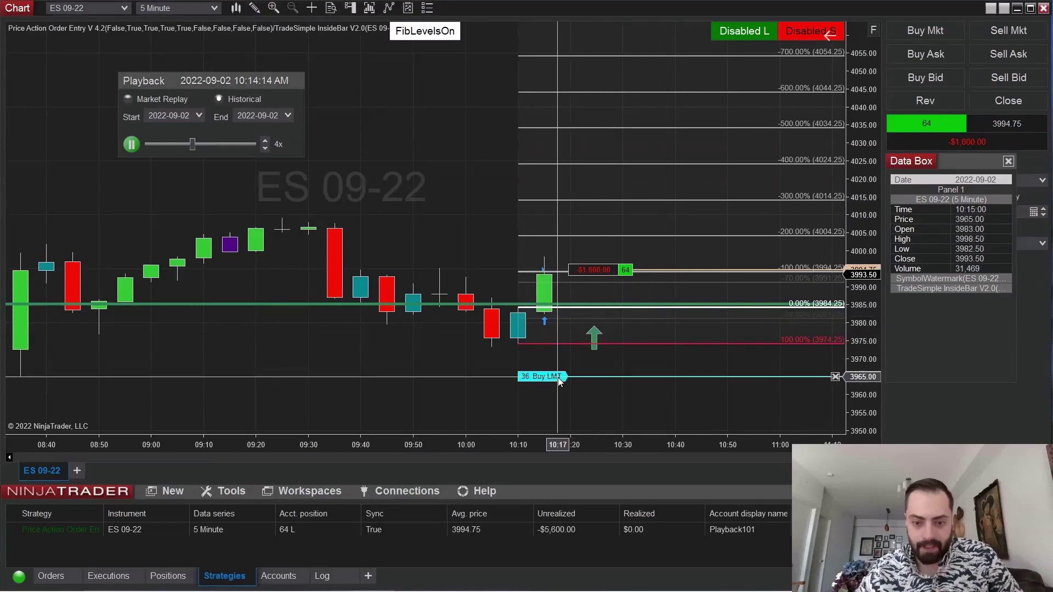
pyautogui.click(265, 148)
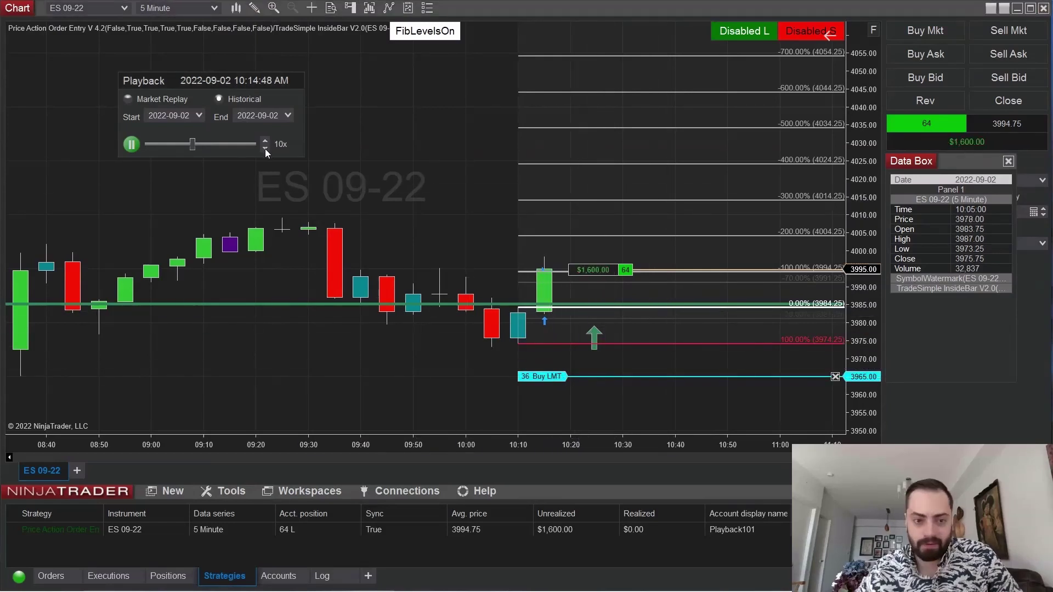
pyautogui.click(265, 148)
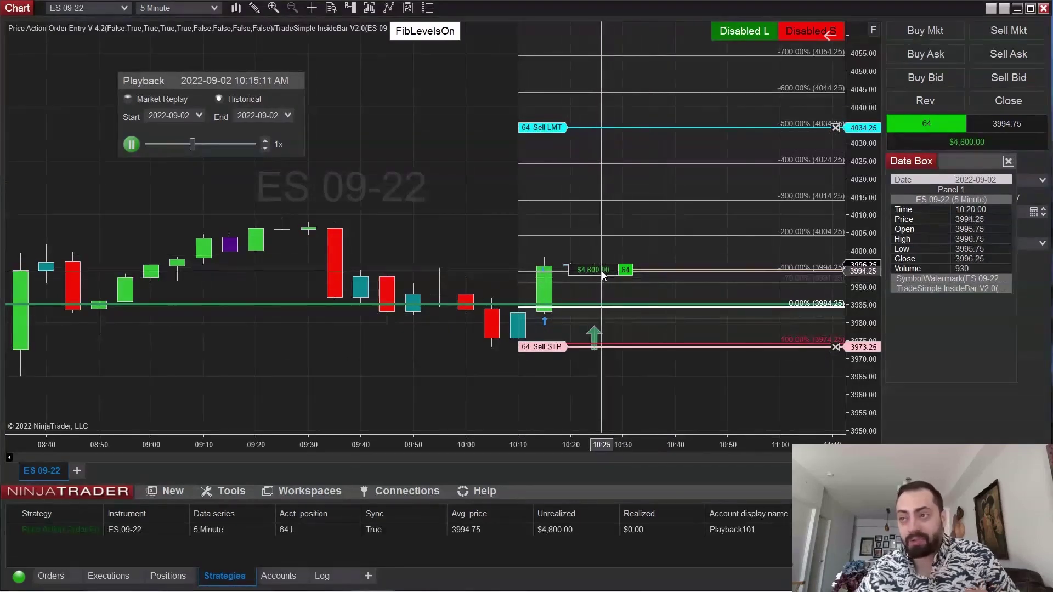
# - Try LastBarPos sizing, then switch the Position Size Method back to CustomPos
pyautogui.scroll(1, 548, 362)
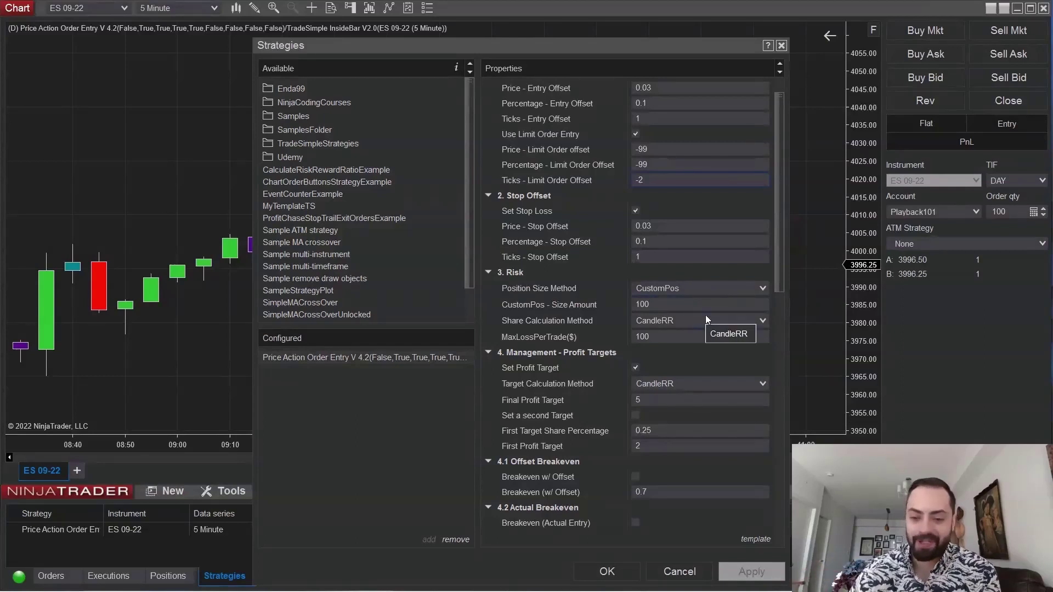
pyautogui.scroll(-1, 505, 276)
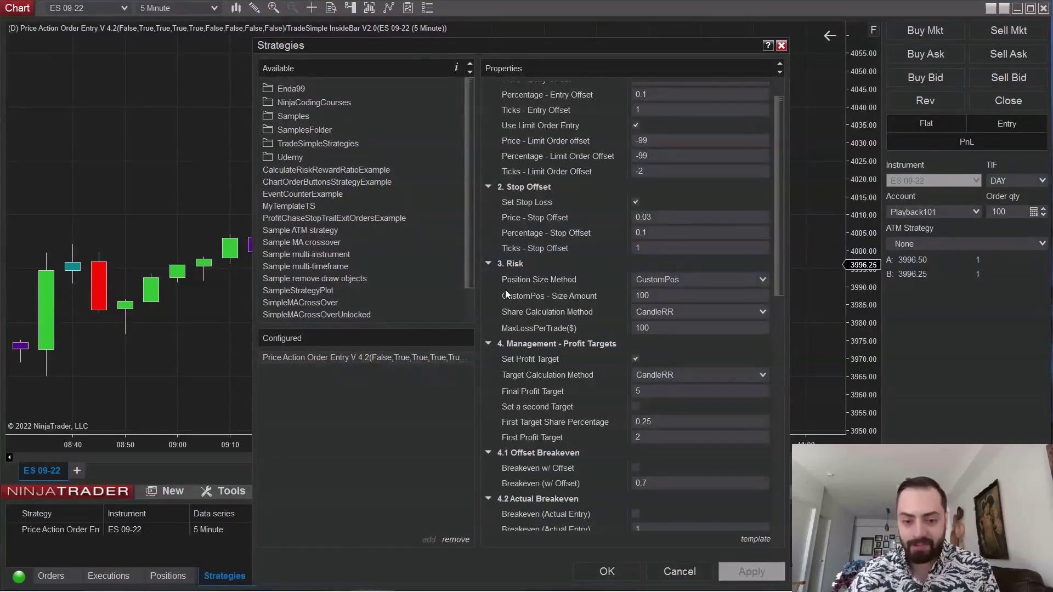
pyautogui.click(691, 278)
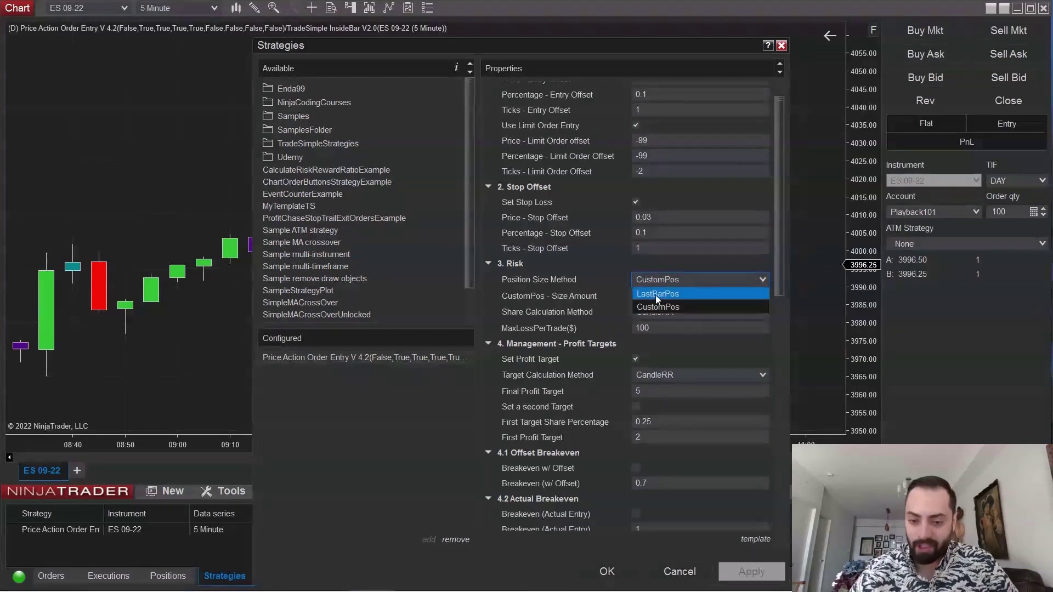
pyautogui.click(656, 294)
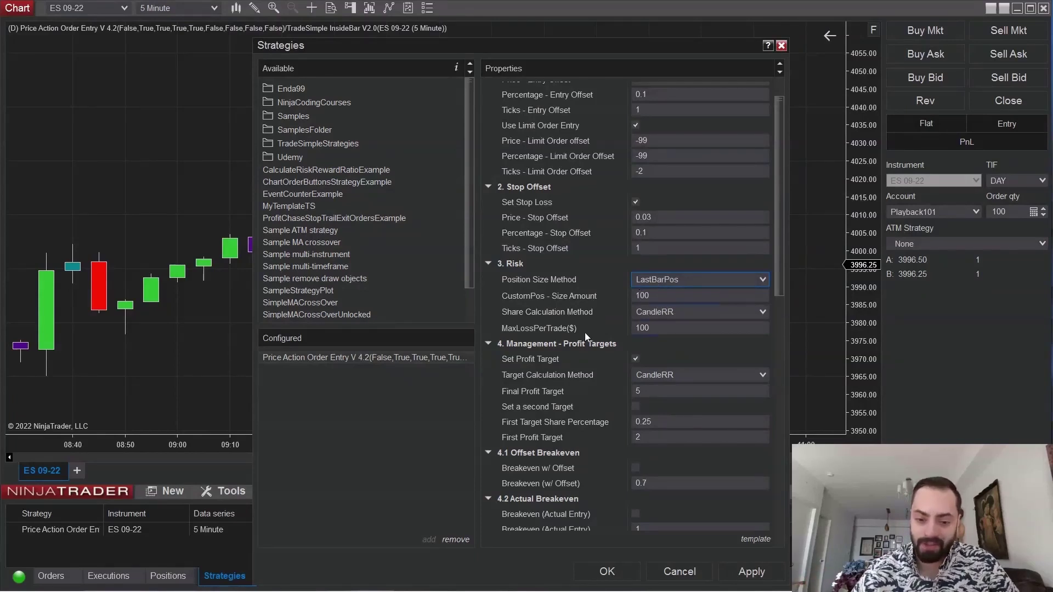
pyautogui.click(672, 325)
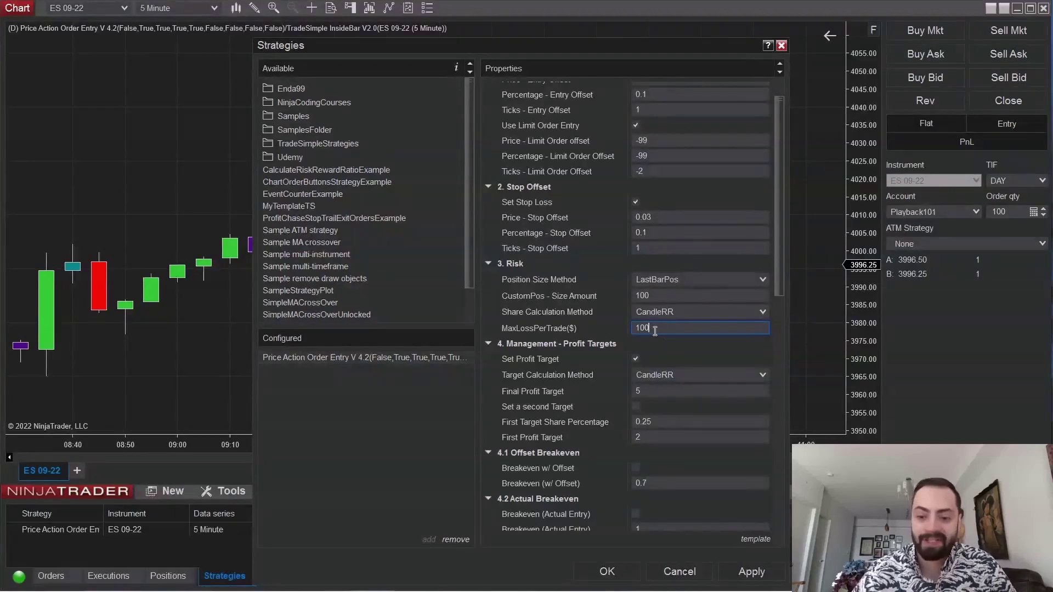
pyautogui.click(663, 284)
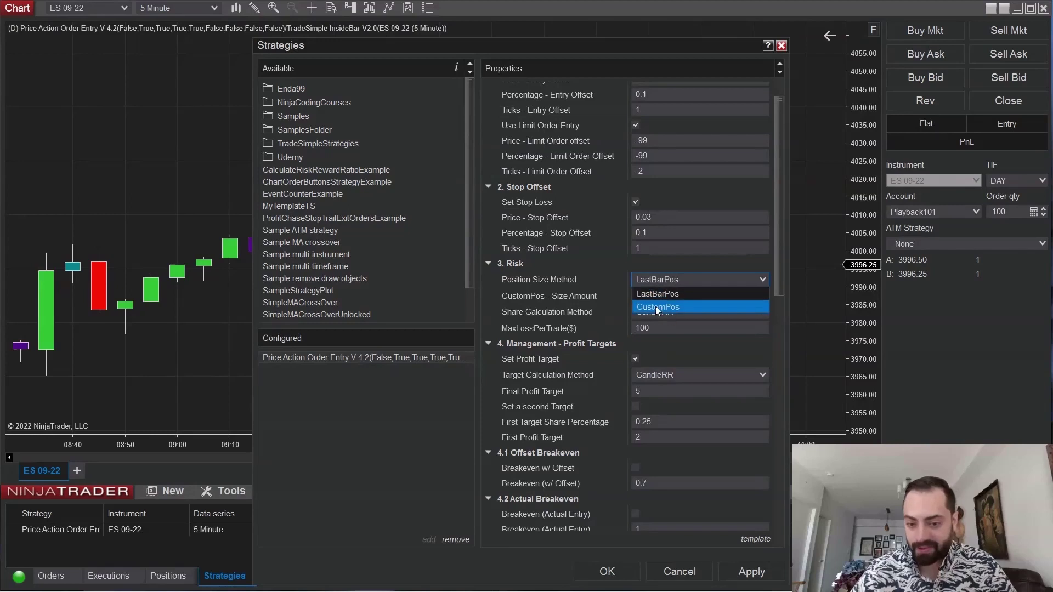
pyautogui.click(657, 310)
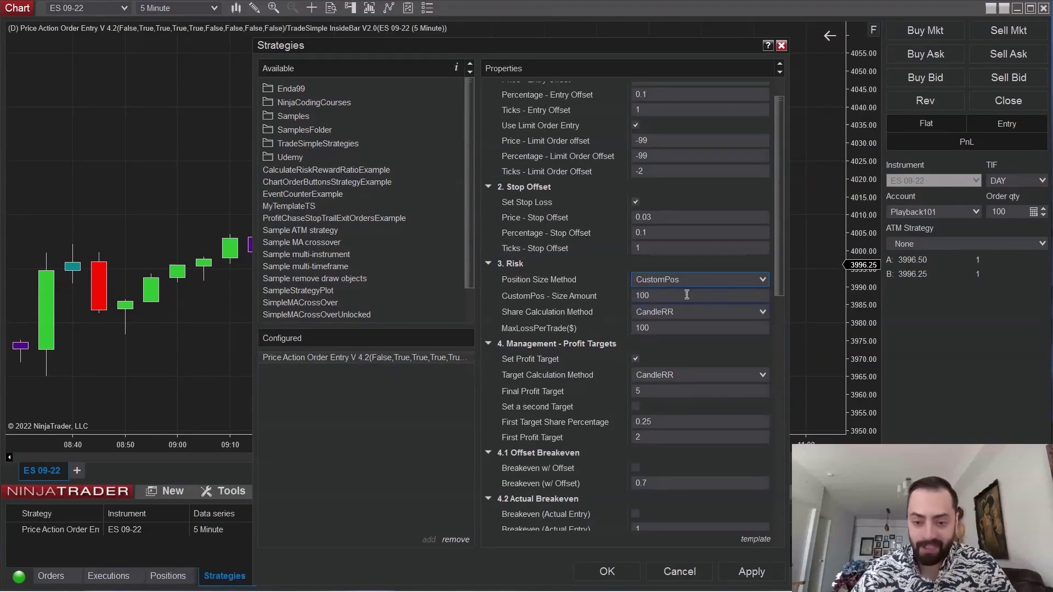
# - Enter 5 as the CustomPos size amount, keep CustomPos, and confirm the settings
pyautogui.click(647, 295)
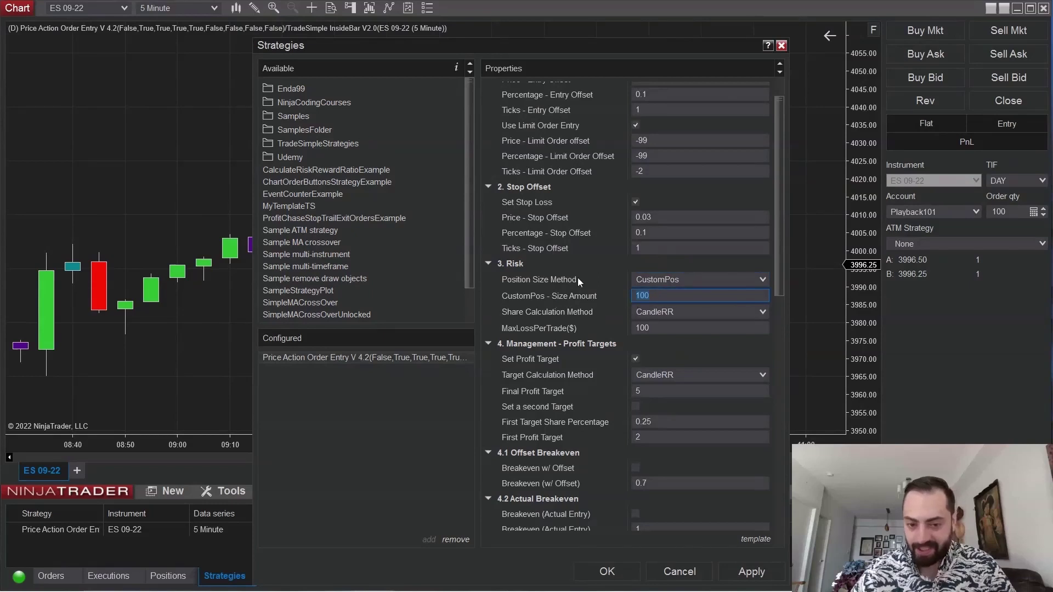
pyautogui.click(666, 295)
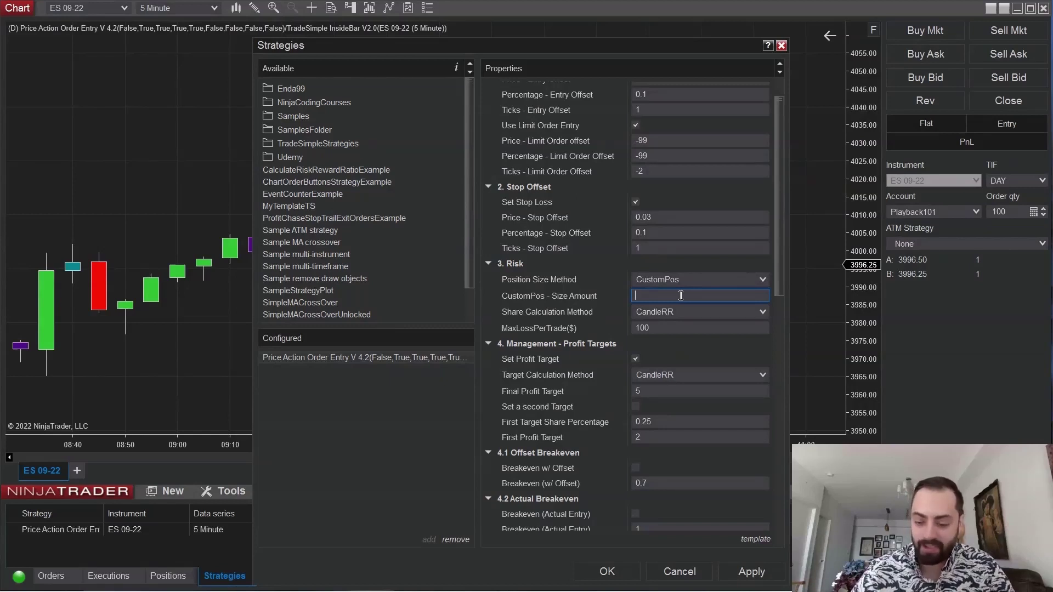
pyautogui.write('5')
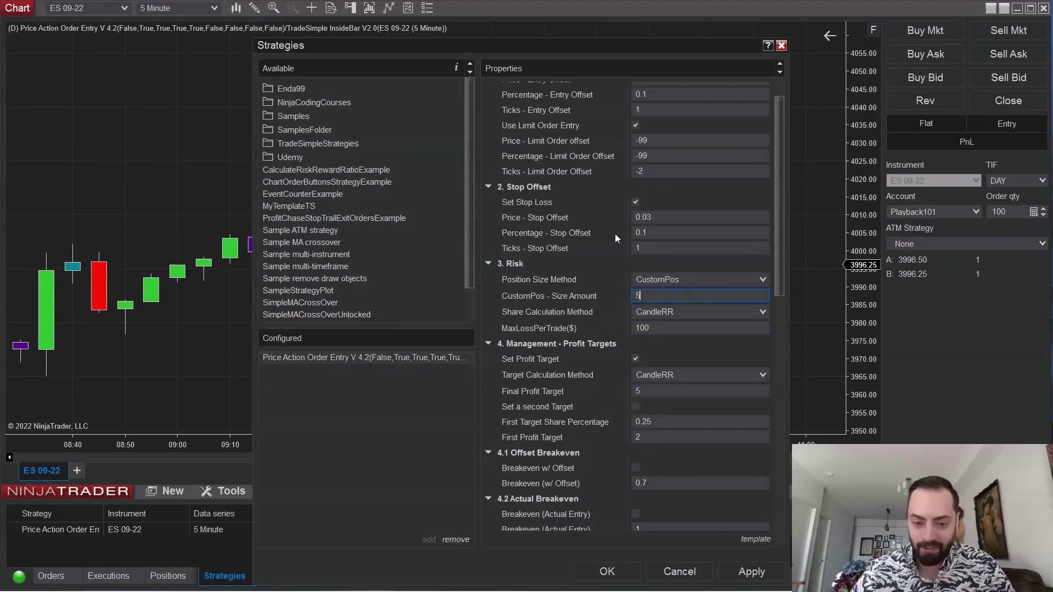
pyautogui.click(524, 320)
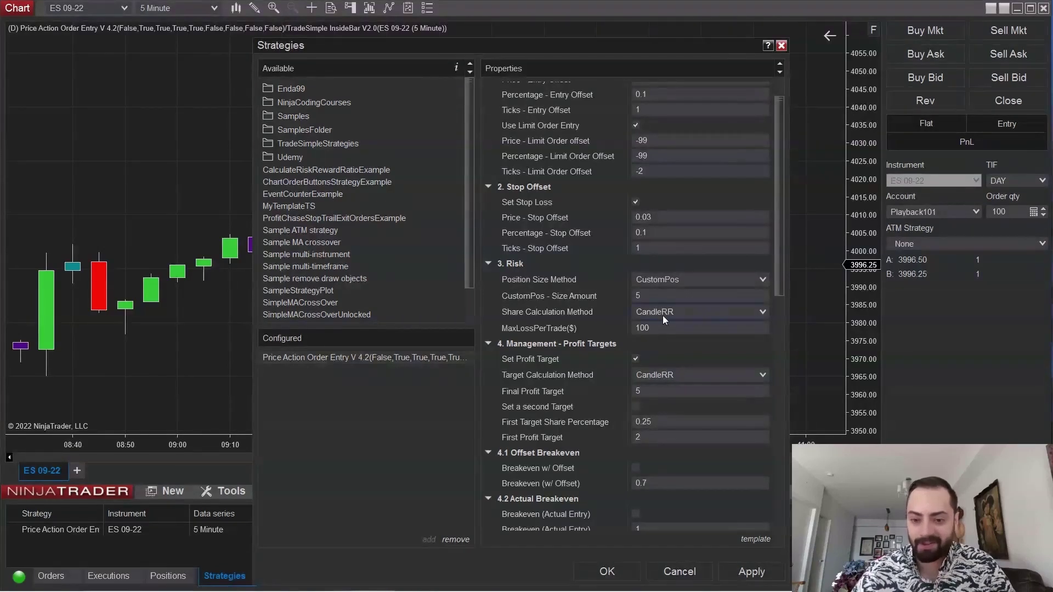
pyautogui.click(676, 282)
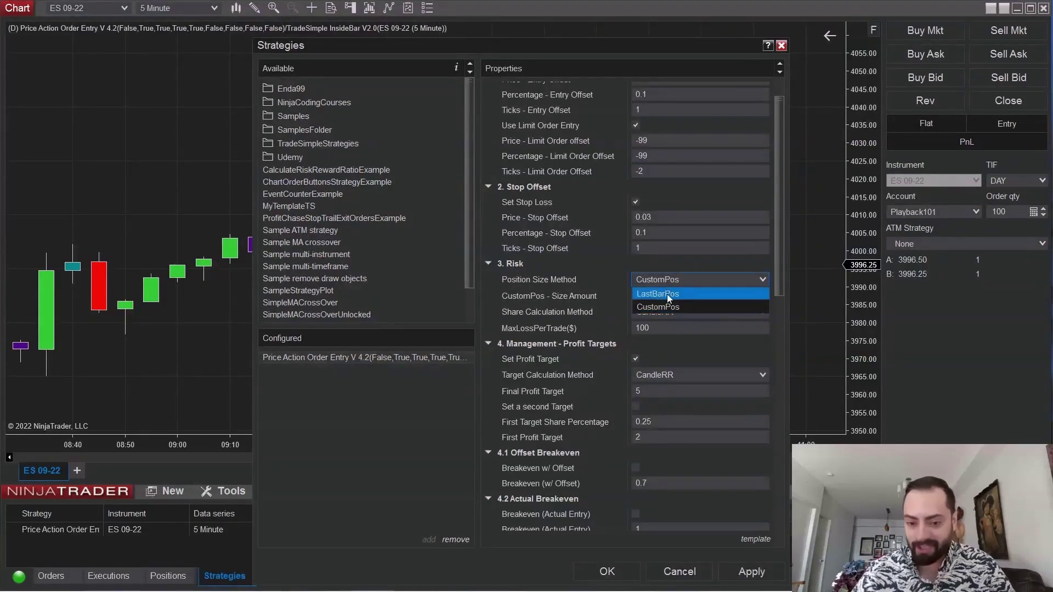
pyautogui.click(661, 307)
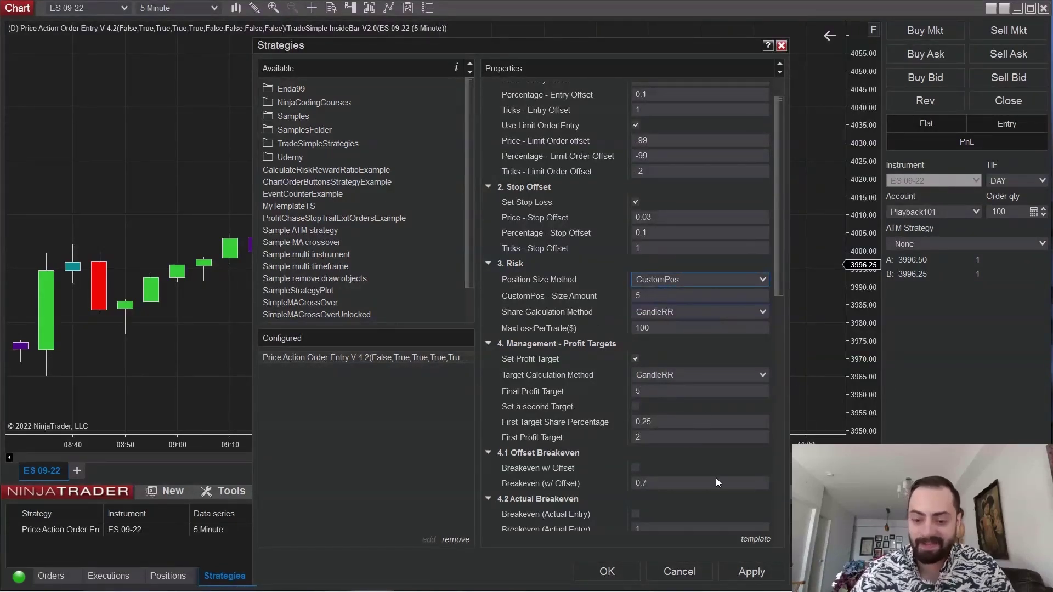
pyautogui.click(752, 573)
# - Resume the replay at 20x, pause it, and open the strategy settings with Ctrl+S
pyautogui.click(132, 144)
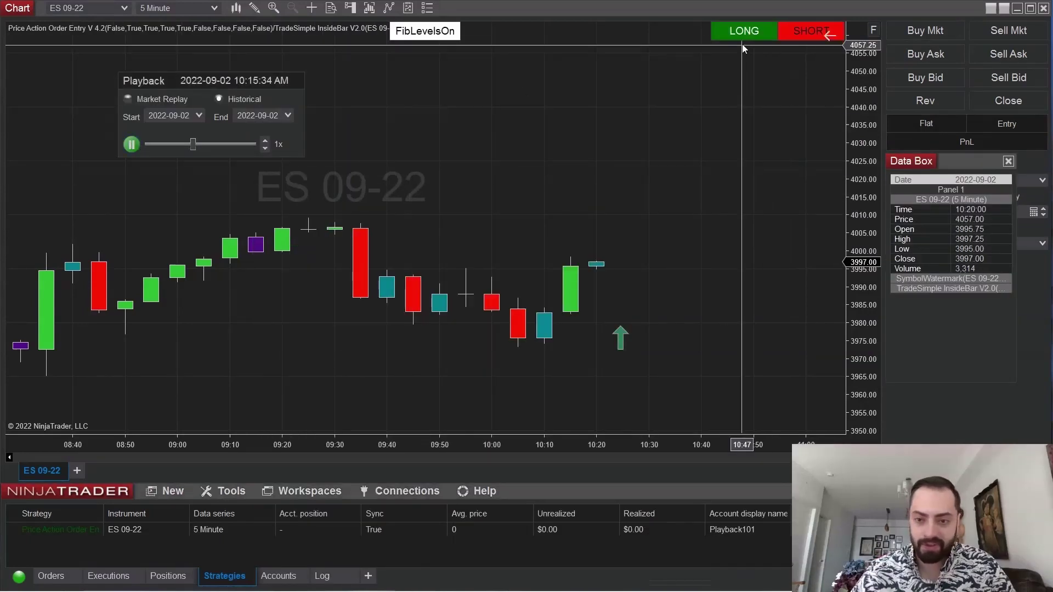
pyautogui.click(265, 141)
pyautogui.click(265, 141)
pyautogui.click(266, 141)
pyautogui.click(266, 141)
pyautogui.click(266, 141)
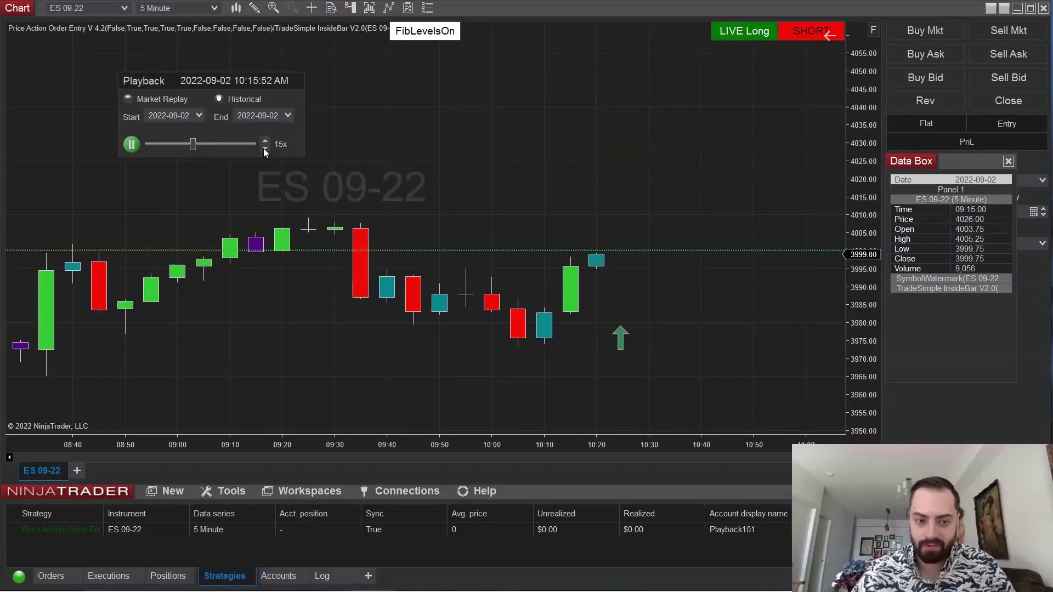
pyautogui.click(265, 140)
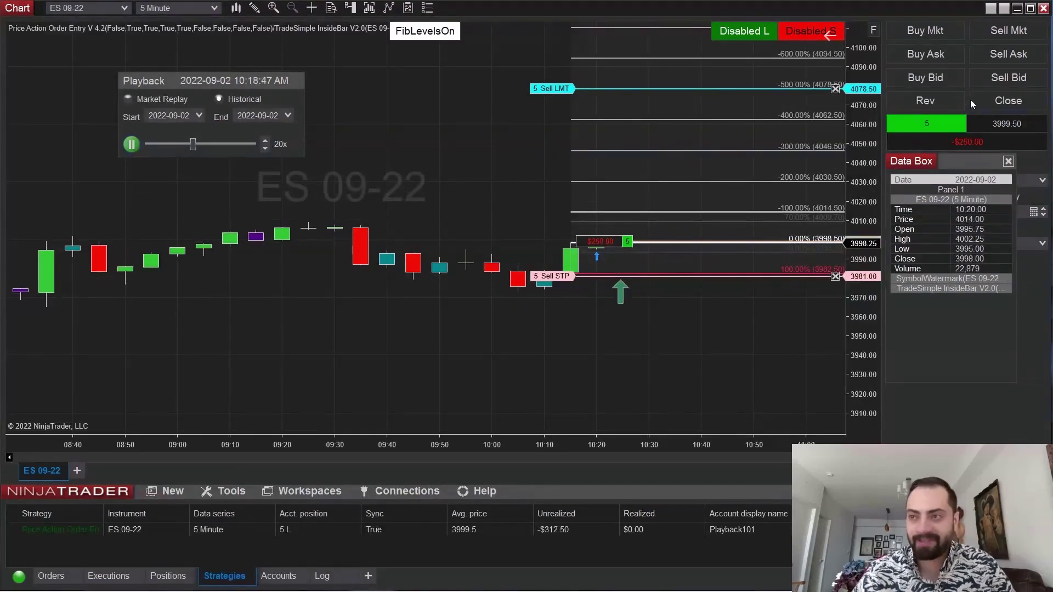
pyautogui.click(131, 144)
pyautogui.hotkey('ctrl', 's')
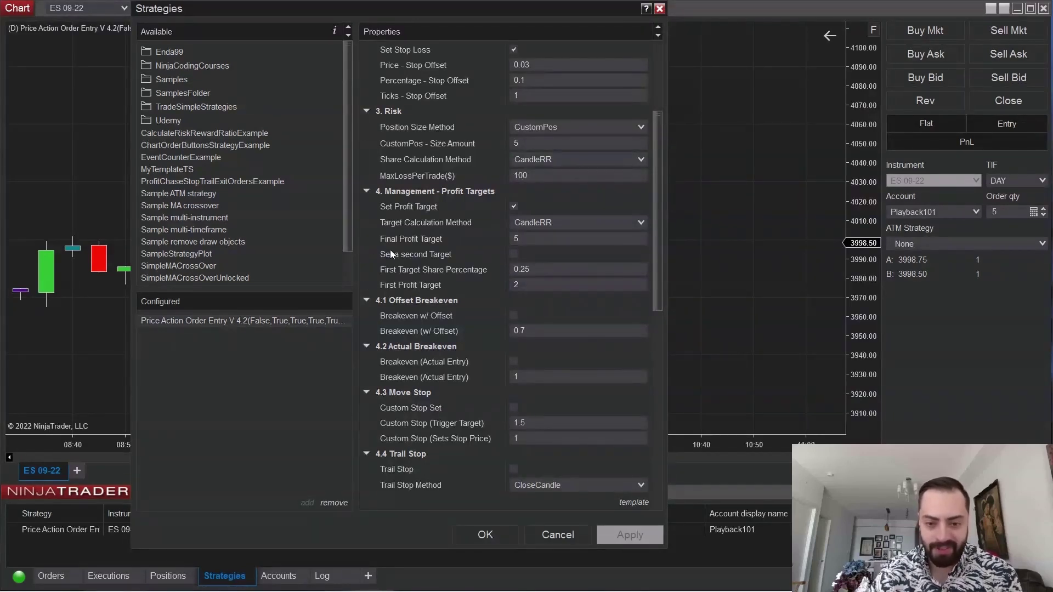
# - Enable 'Set a second Target' and edit the share percentage and profit target values
pyautogui.click(514, 255)
pyautogui.click(506, 271)
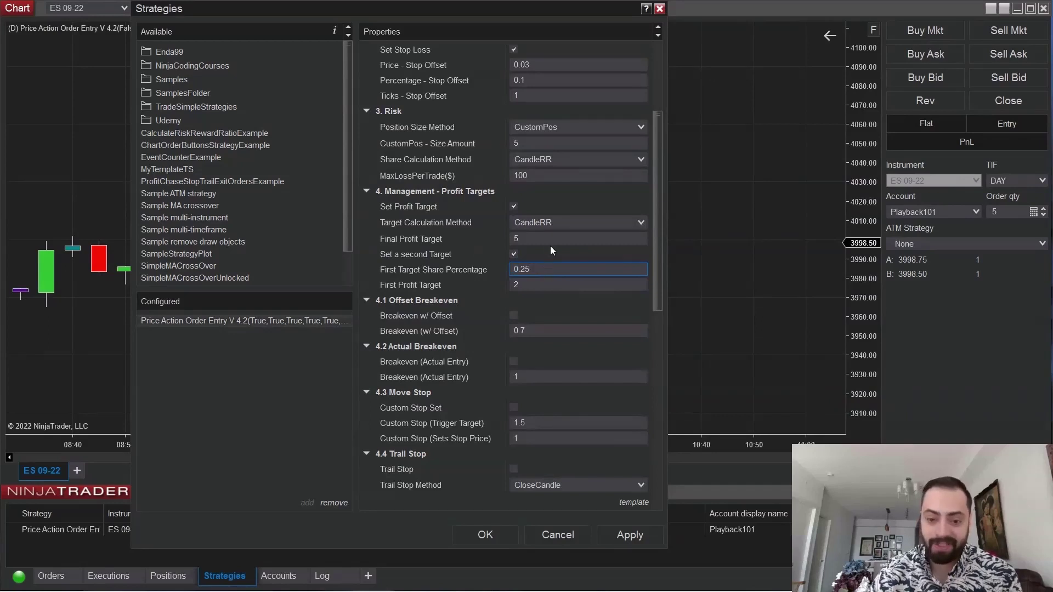
pyautogui.moveTo(538, 272); pyautogui.dragTo(500, 272)
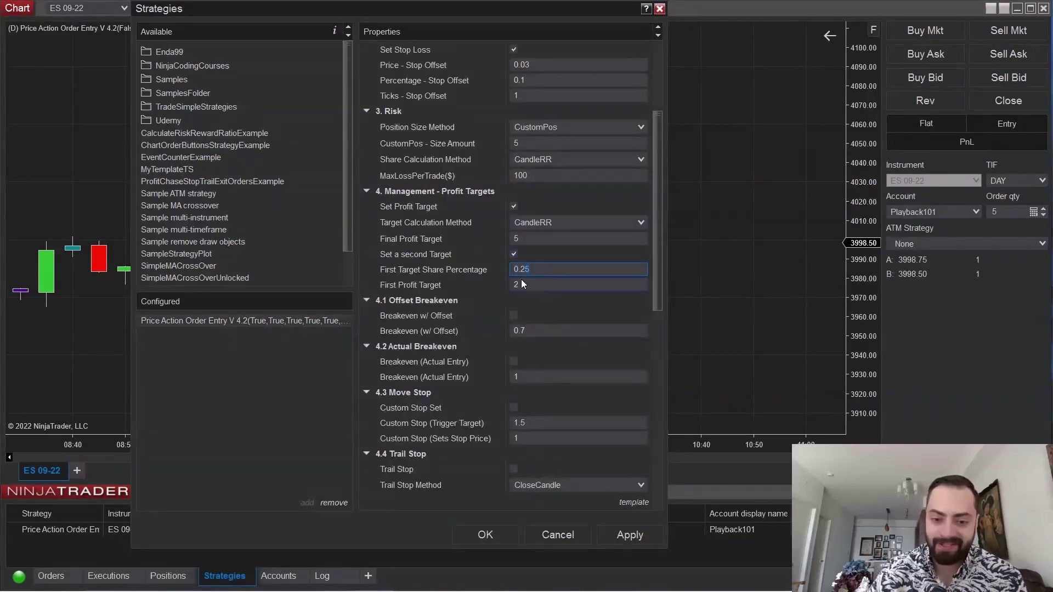
pyautogui.click(535, 271)
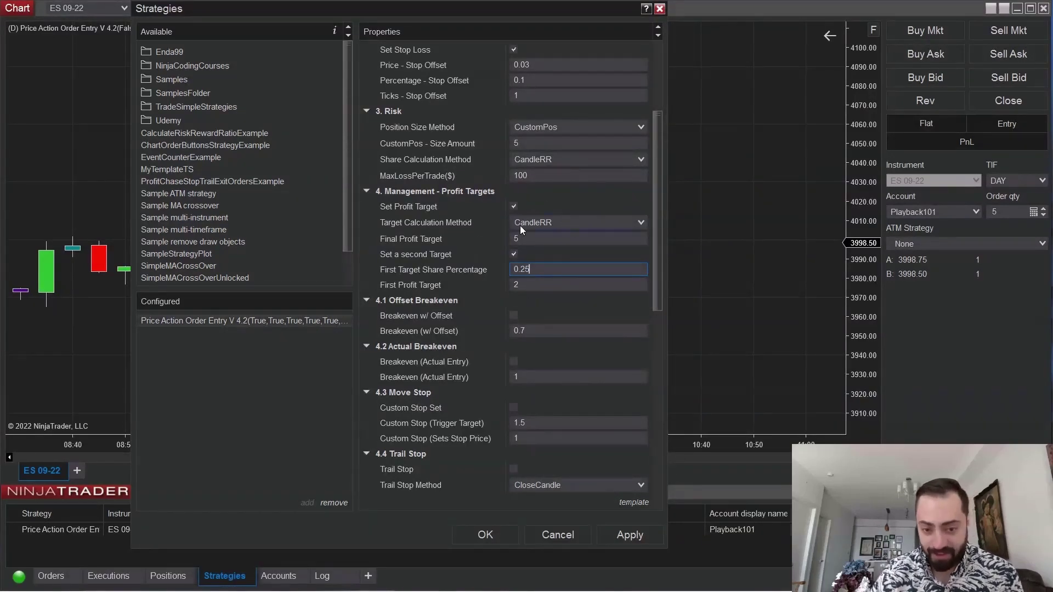
pyautogui.click(537, 239)
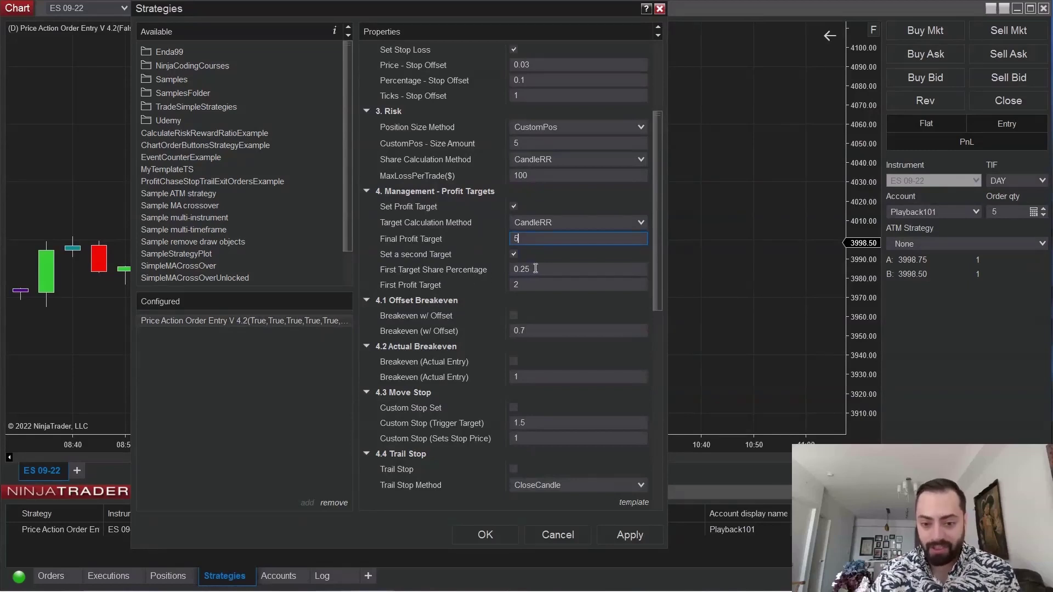
pyautogui.click(514, 269)
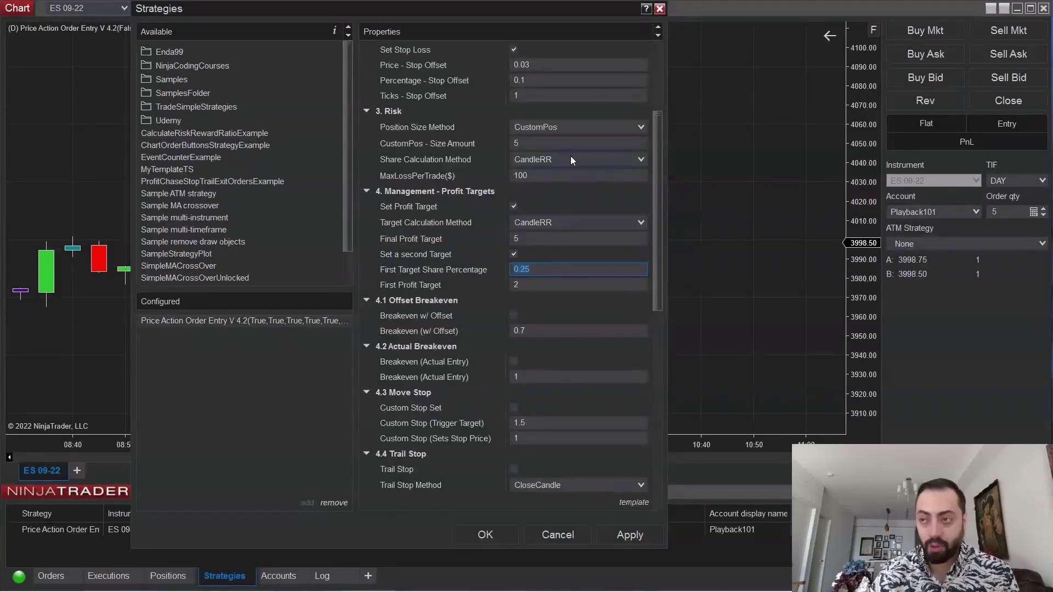
pyautogui.click(521, 284)
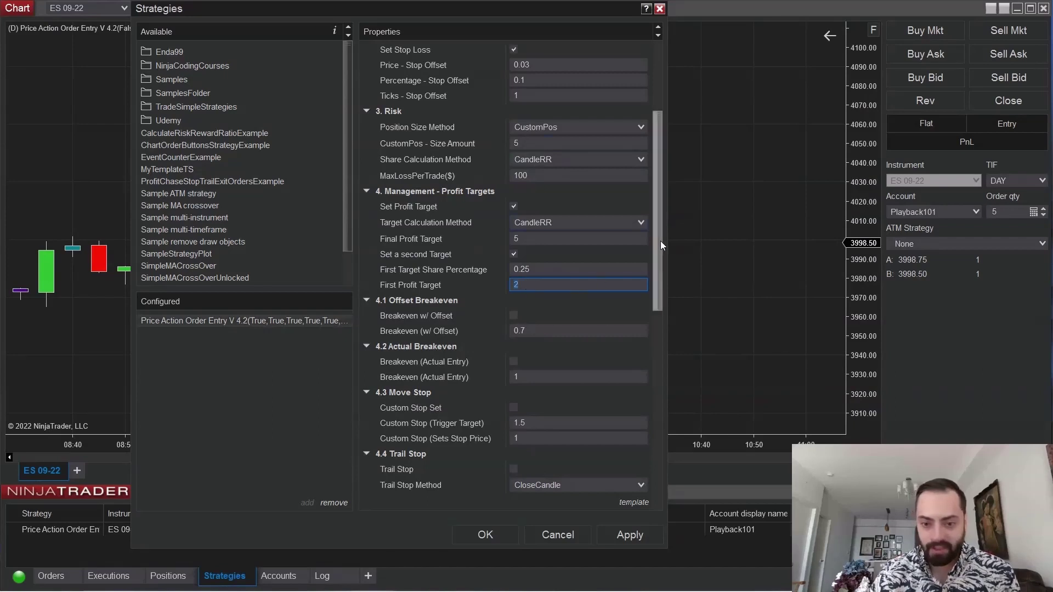
# - Scroll down and set the CustomPos size amount to 100
pyautogui.moveTo(660, 242); pyautogui.dragTo(664, 182)
pyautogui.scroll(-3, 550, 165)
pyautogui.click(550, 161)
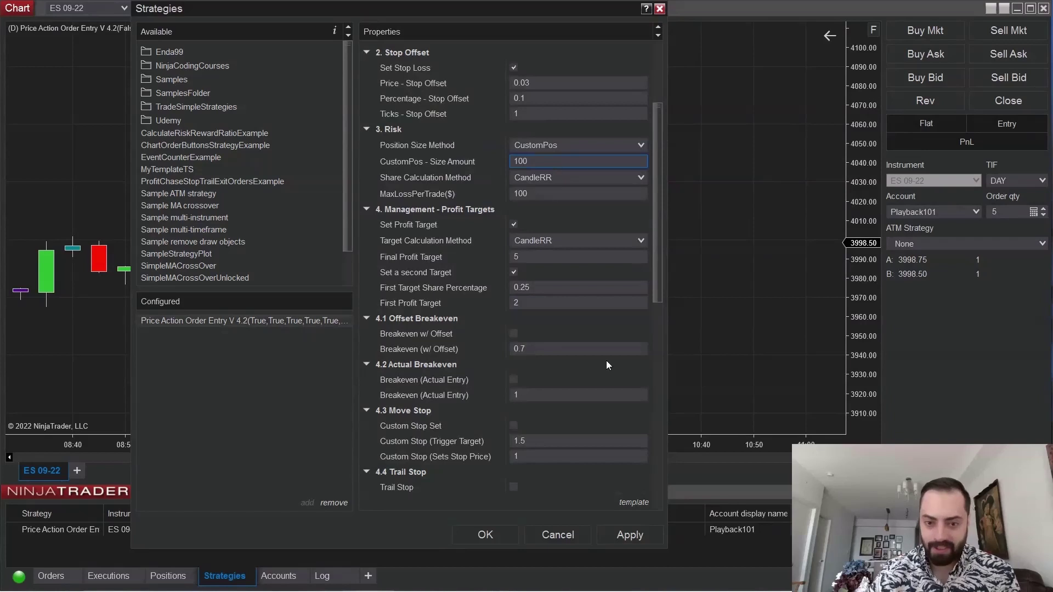
pyautogui.moveTo(660, 278); pyautogui.dragTo(657, 315)
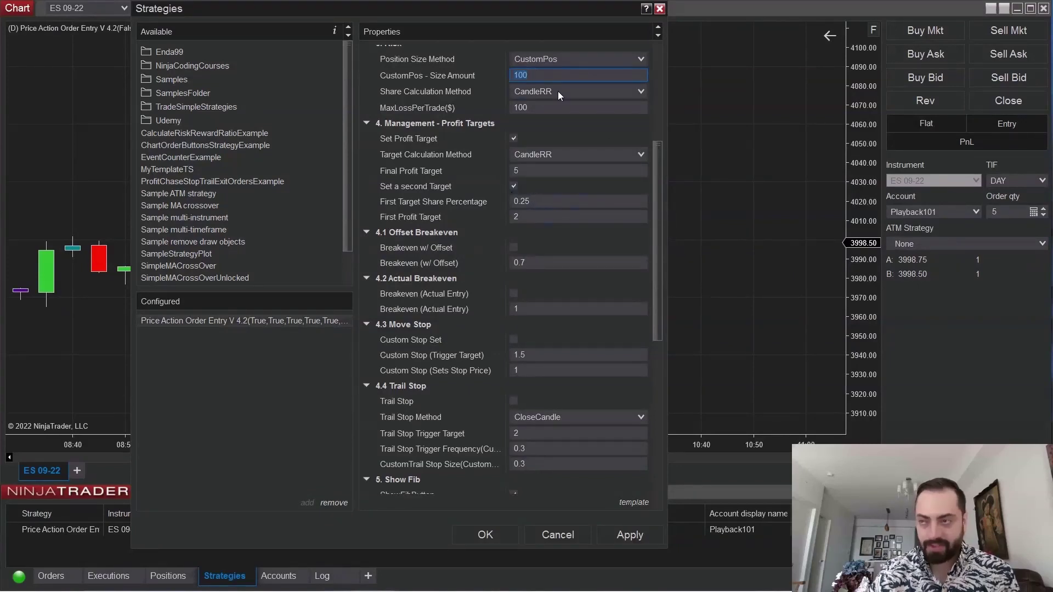
pyautogui.click(521, 218)
# - Apply the strategy settings, resume the replay and stretch the price scale vertically
pyautogui.press('Return')
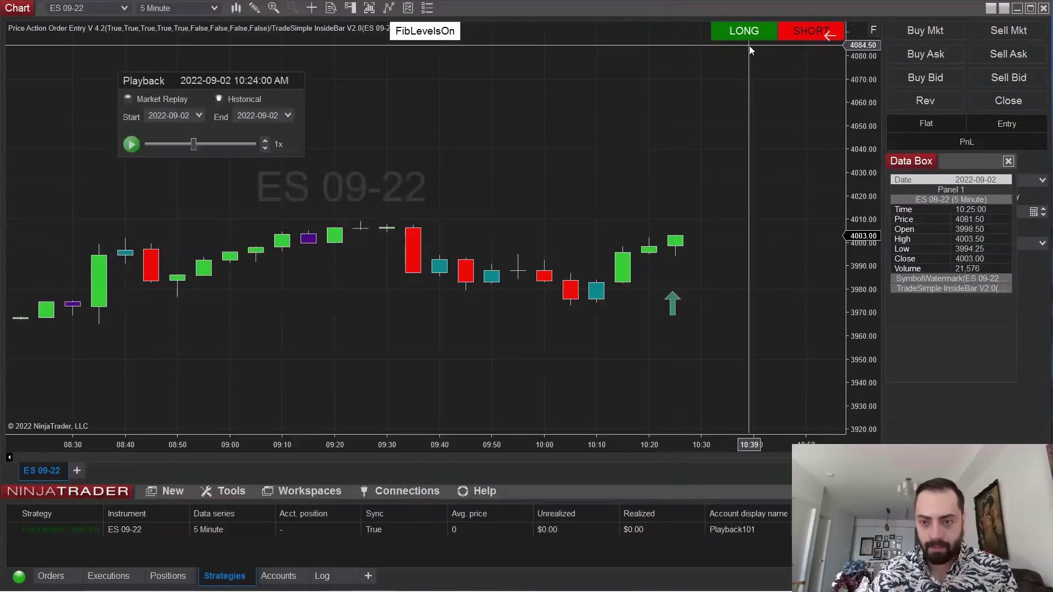
pyautogui.click(133, 145)
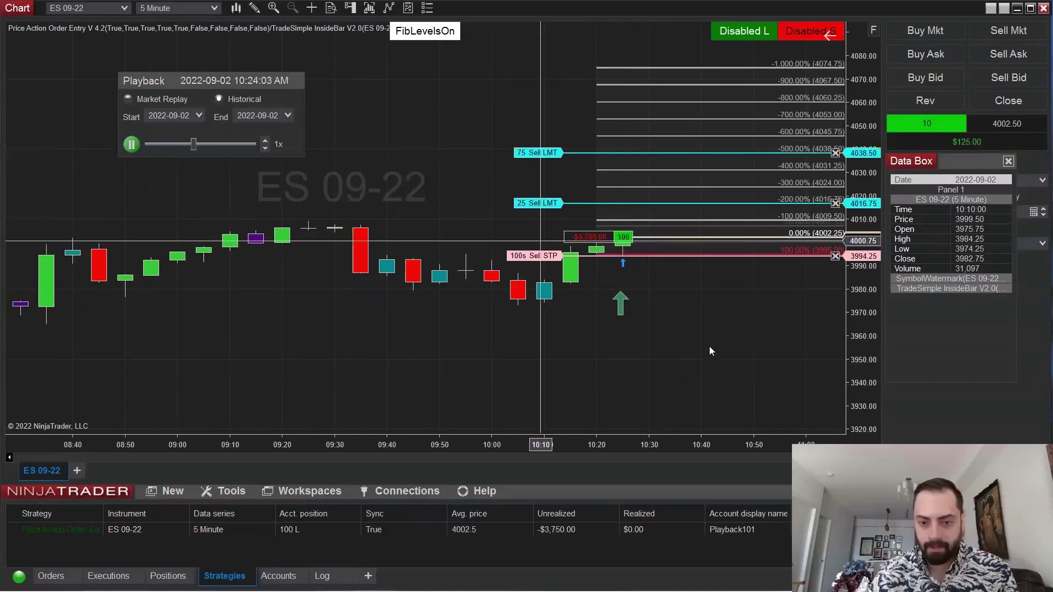
pyautogui.moveTo(882, 291); pyautogui.dragTo(878, 247)
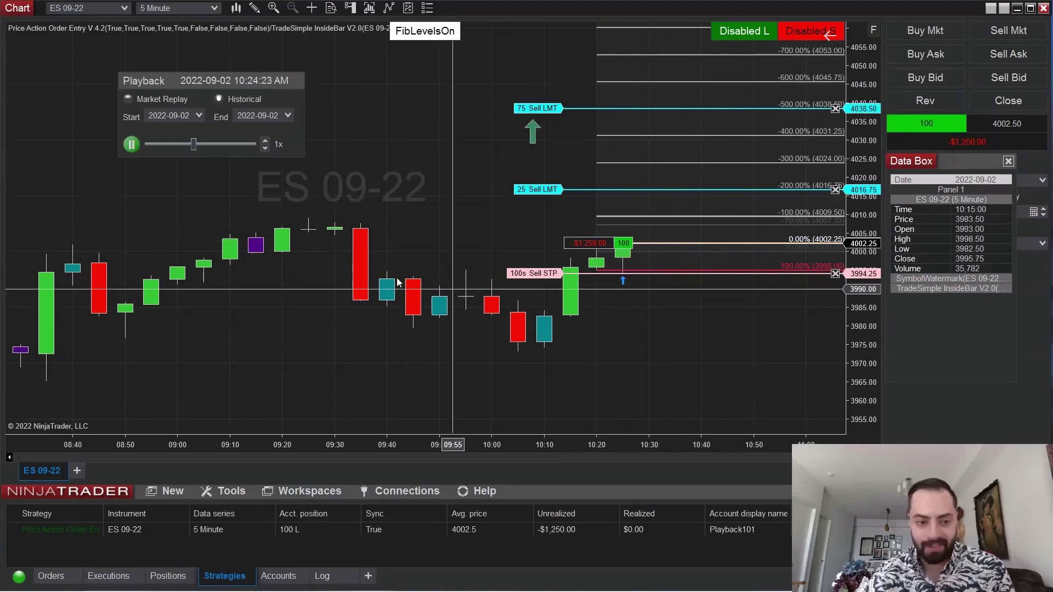
# - Raise the 25- and 75-lot targets to 4021.75 and 4056.25; lower the stop to 3981.25
pyautogui.moveTo(552, 190); pyautogui.dragTo(548, 170)
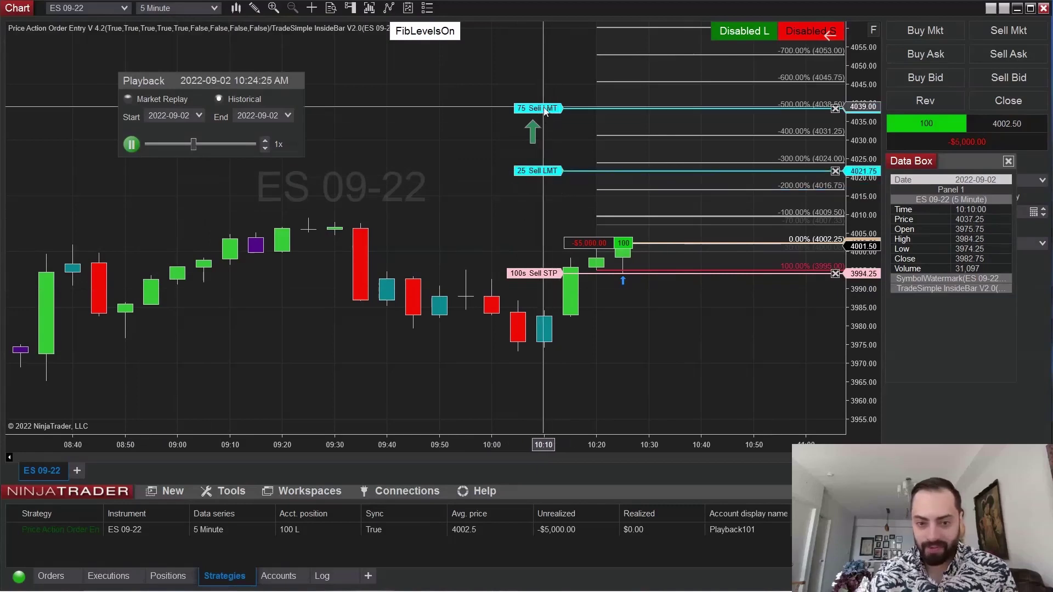
pyautogui.moveTo(546, 108); pyautogui.dragTo(546, 44)
pyautogui.moveTo(536, 278); pyautogui.dragTo(564, 323)
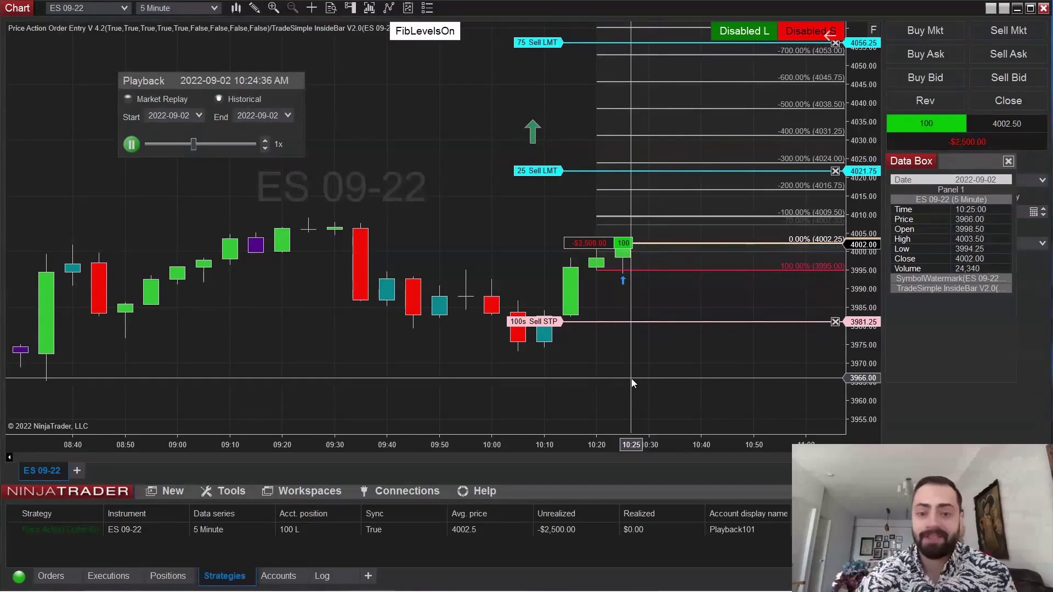
pyautogui.scroll(-1, 524, 145)
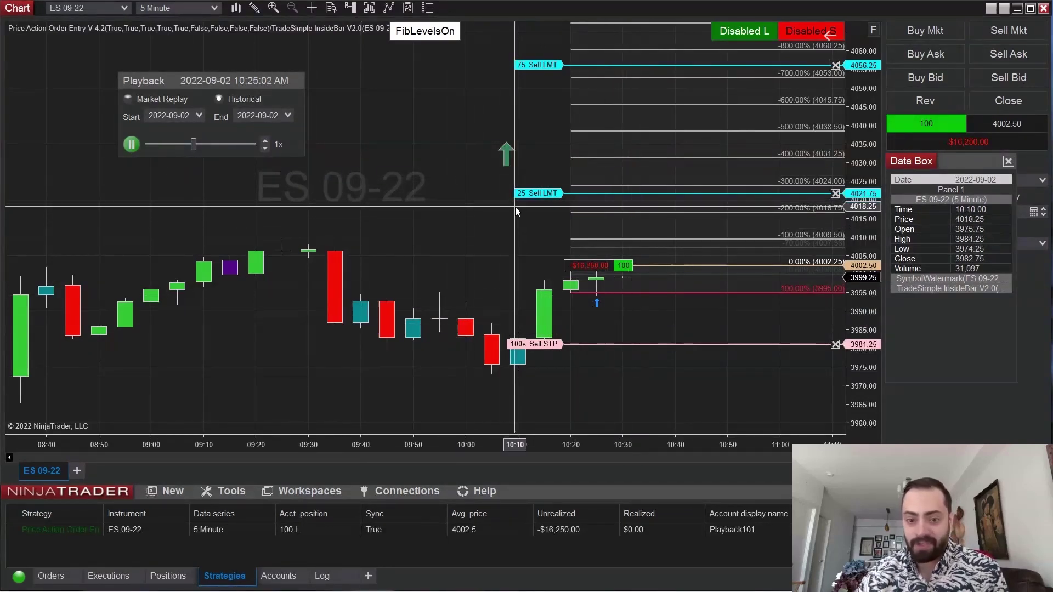
pyautogui.click(548, 346)
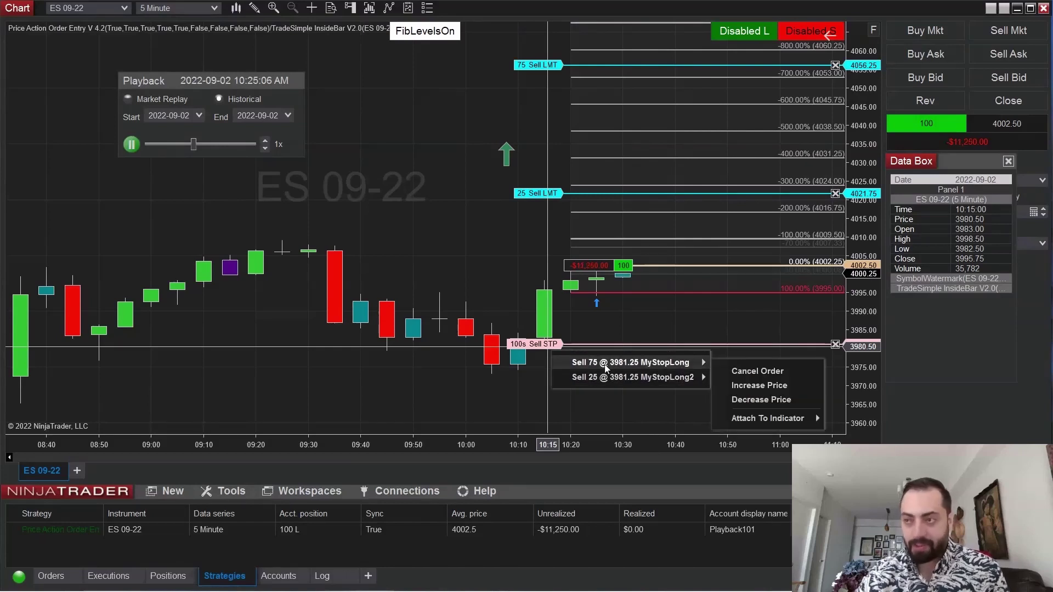
pyautogui.moveTo(603, 377)
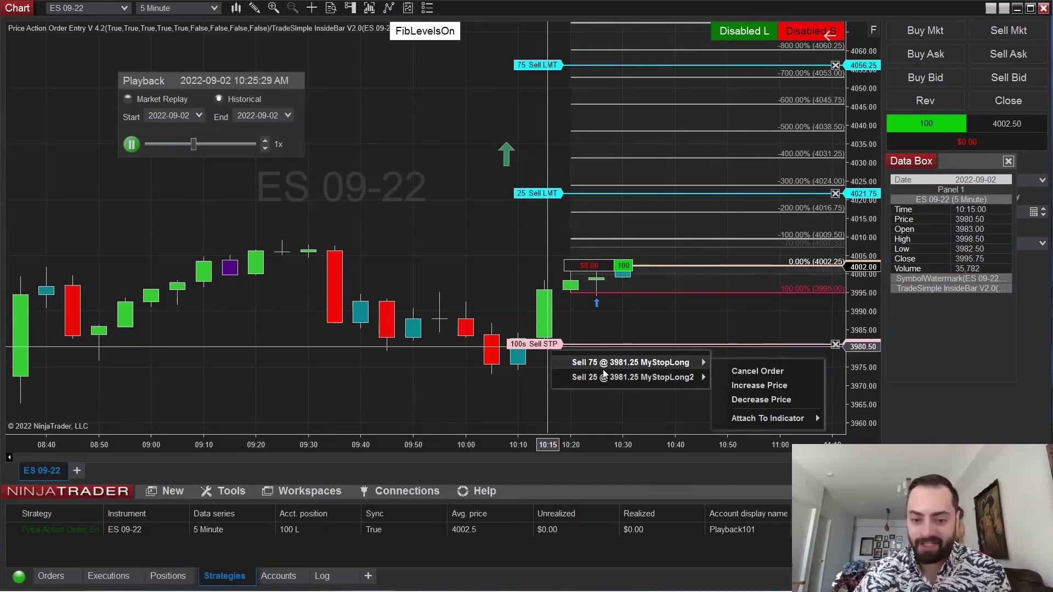
pyautogui.click(521, 245)
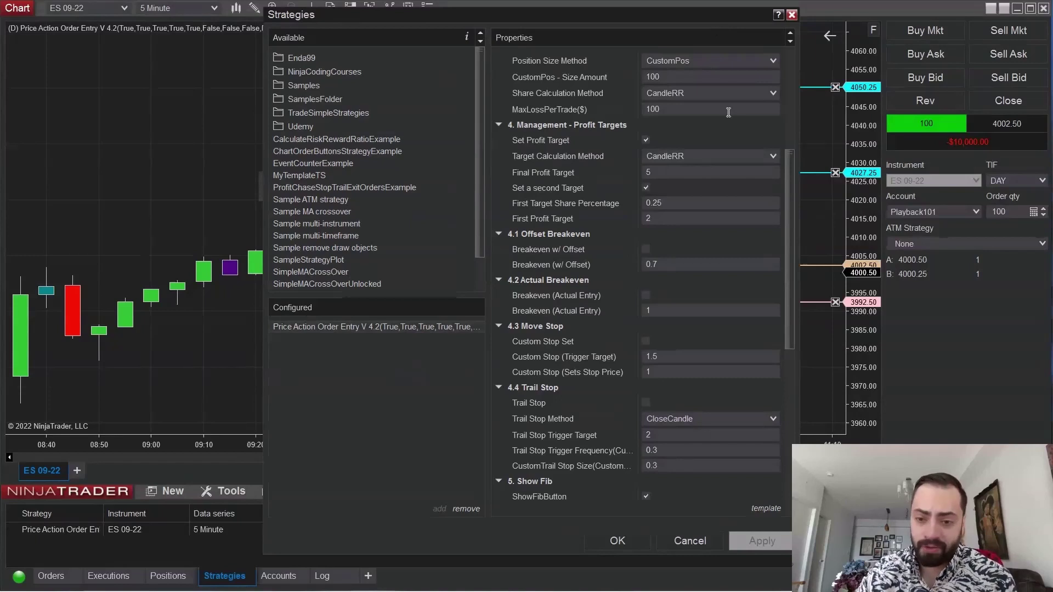
# - Scroll the strategy Properties through the profit-target and trail-stop settings to Show Fib, then return to the chart
pyautogui.moveTo(788, 193); pyautogui.dragTo(797, 124)
pyautogui.scroll(-1, 694, 264)
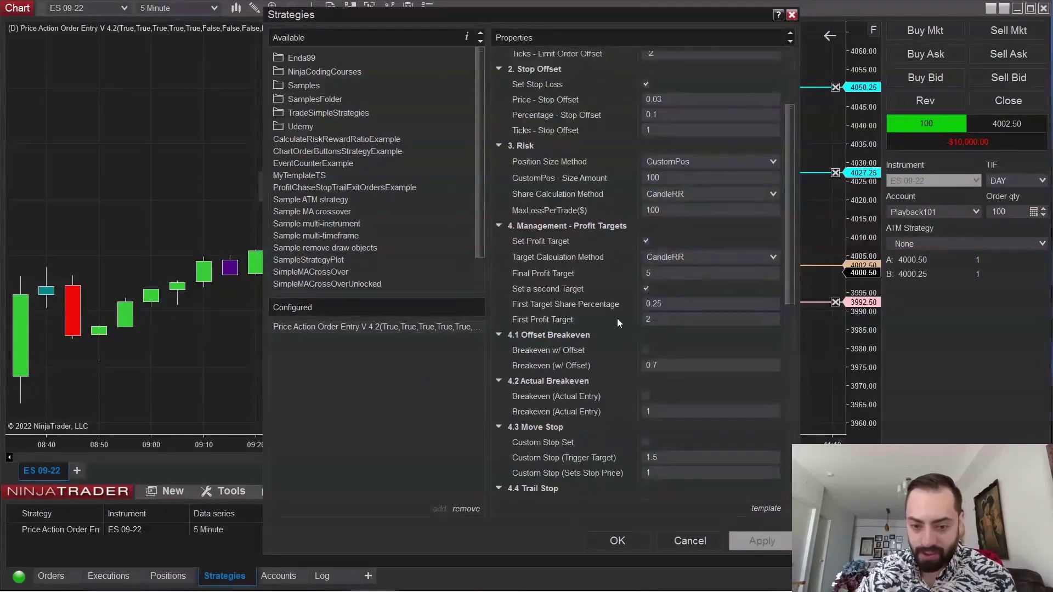
pyautogui.moveTo(790, 266); pyautogui.dragTo(793, 313)
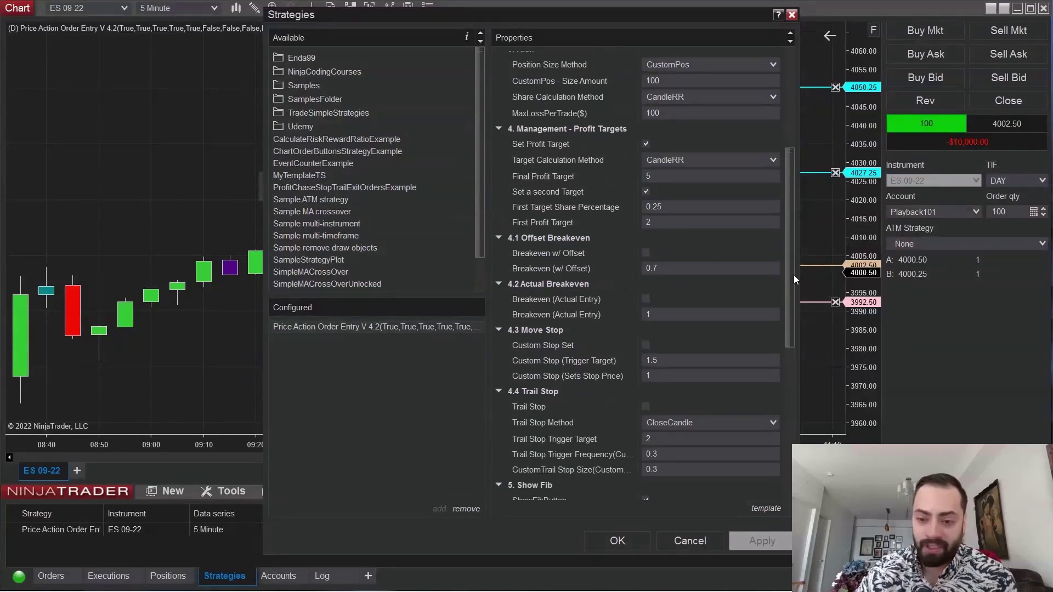
pyautogui.scroll(-4, 789, 288)
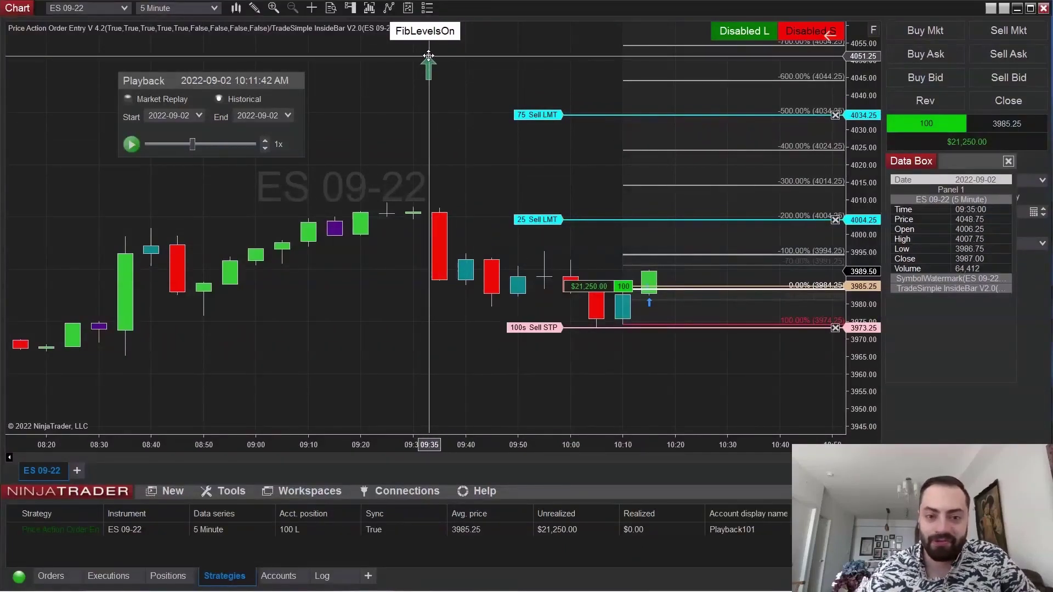
# - Resume the replay, toggle FibLevelsOn off and back on, then pause playback
pyautogui.click(131, 144)
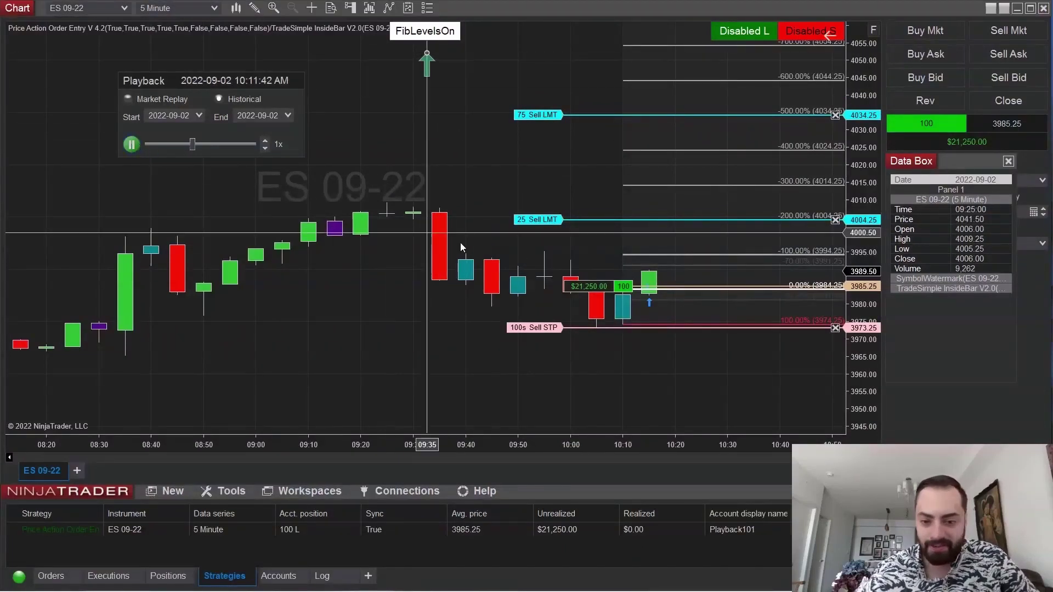
pyautogui.scroll(1, 670, 391)
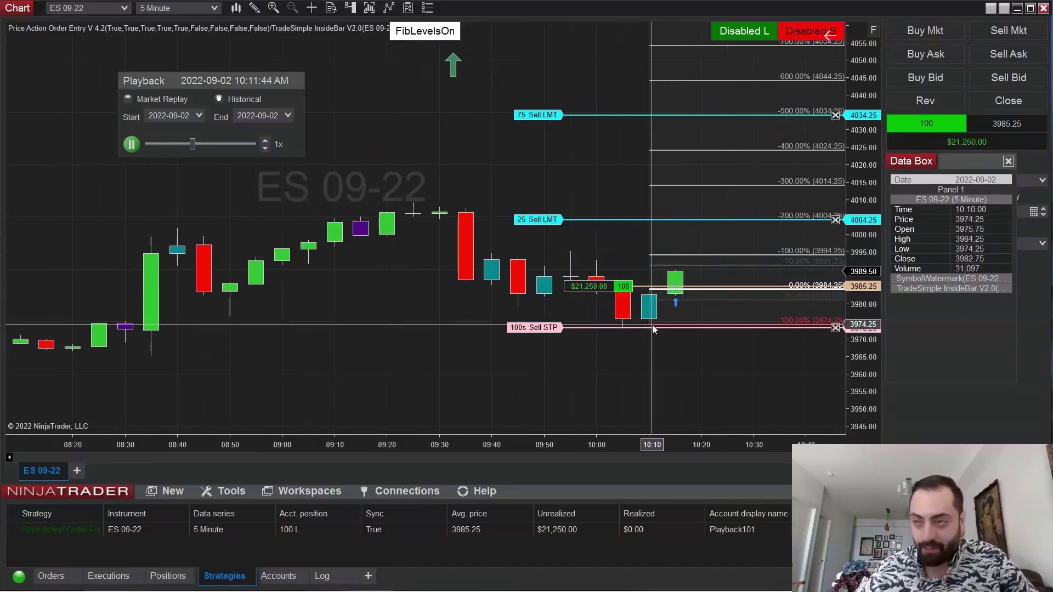
pyautogui.click(439, 36)
pyautogui.click(439, 36)
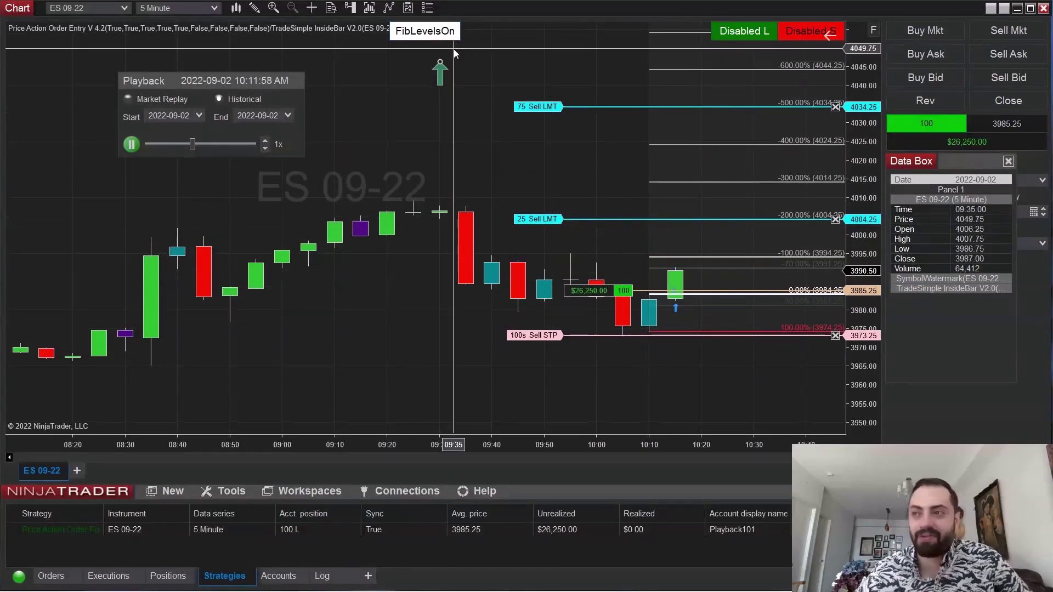
pyautogui.click(131, 144)
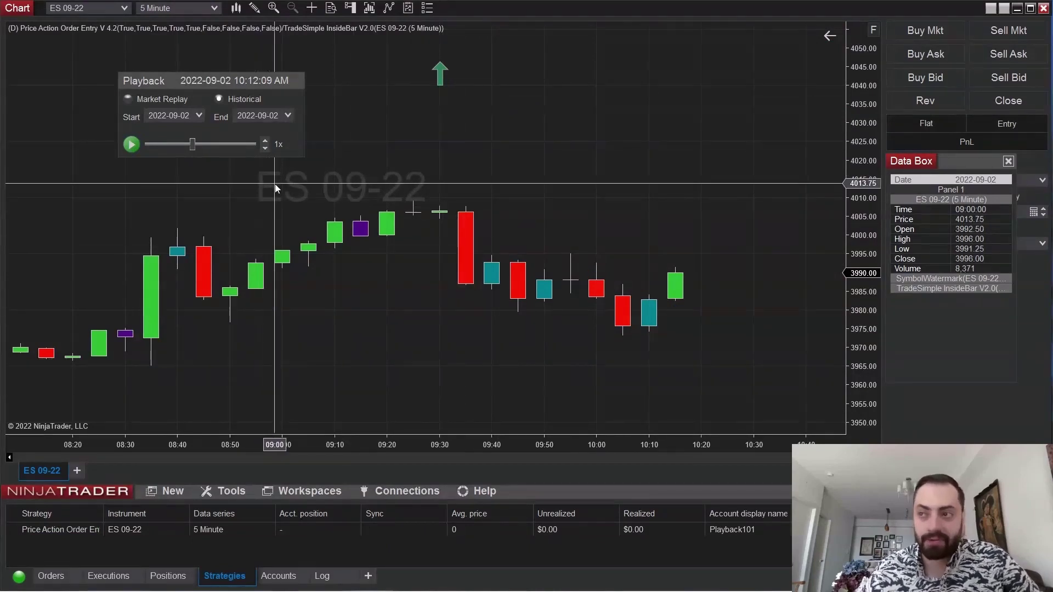
# - Draw a Fibonacci retracement at the 09:30 bar from 4008.67 to 4003.40 and open its context menu
pyautogui.click(254, 8)
pyautogui.scroll(-2, 459, 94)
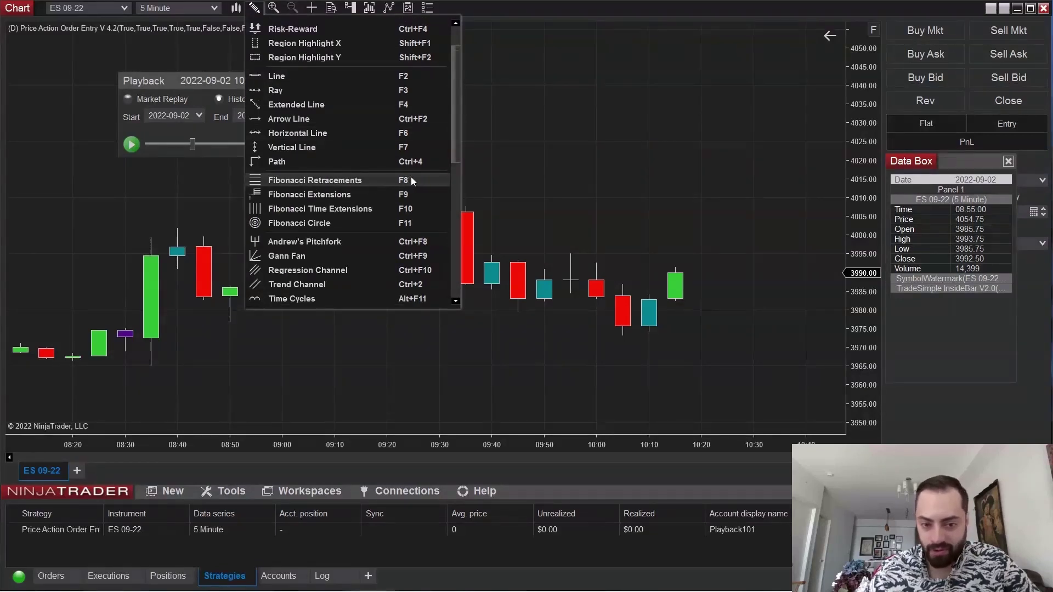
pyautogui.click(344, 181)
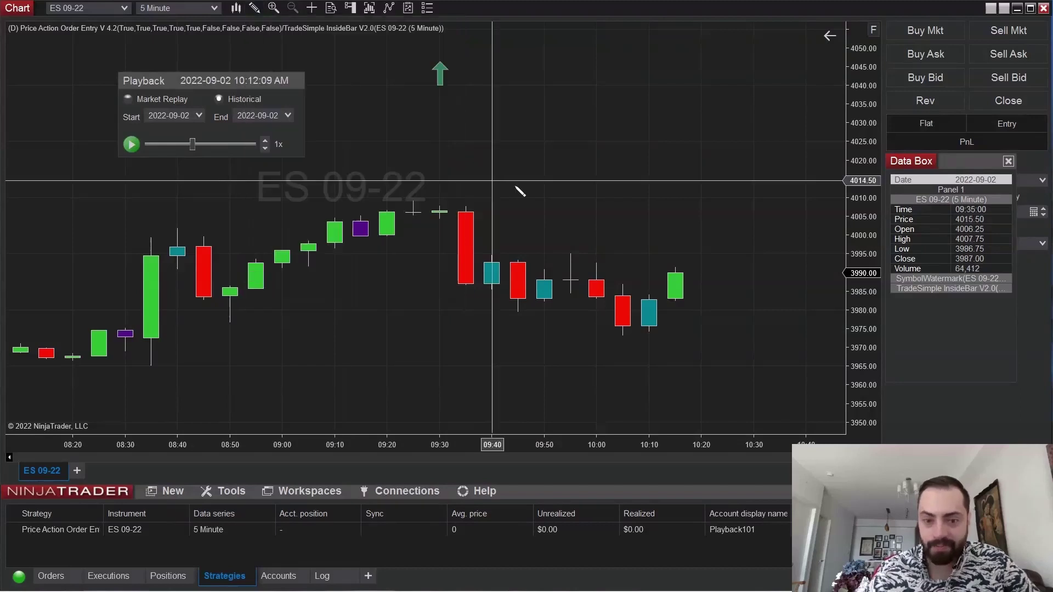
pyautogui.click(440, 204)
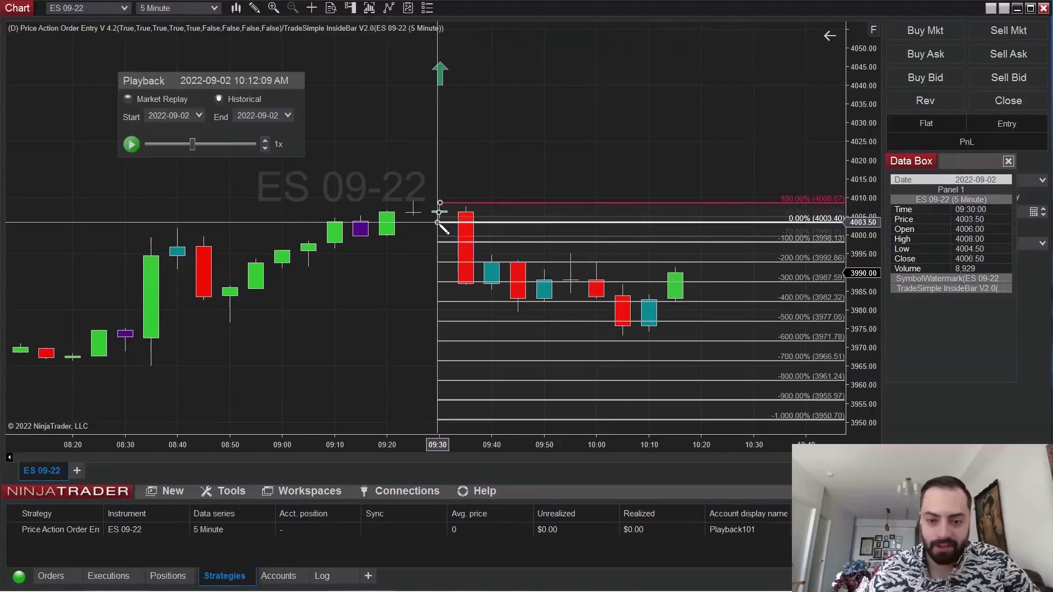
pyautogui.click(442, 222)
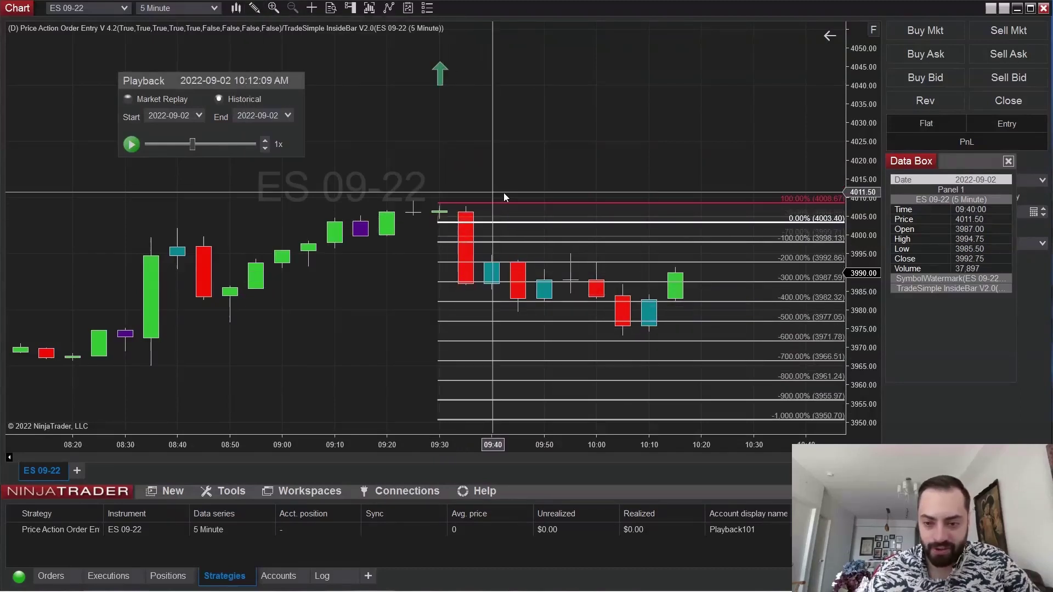
pyautogui.rightClick(438, 222)
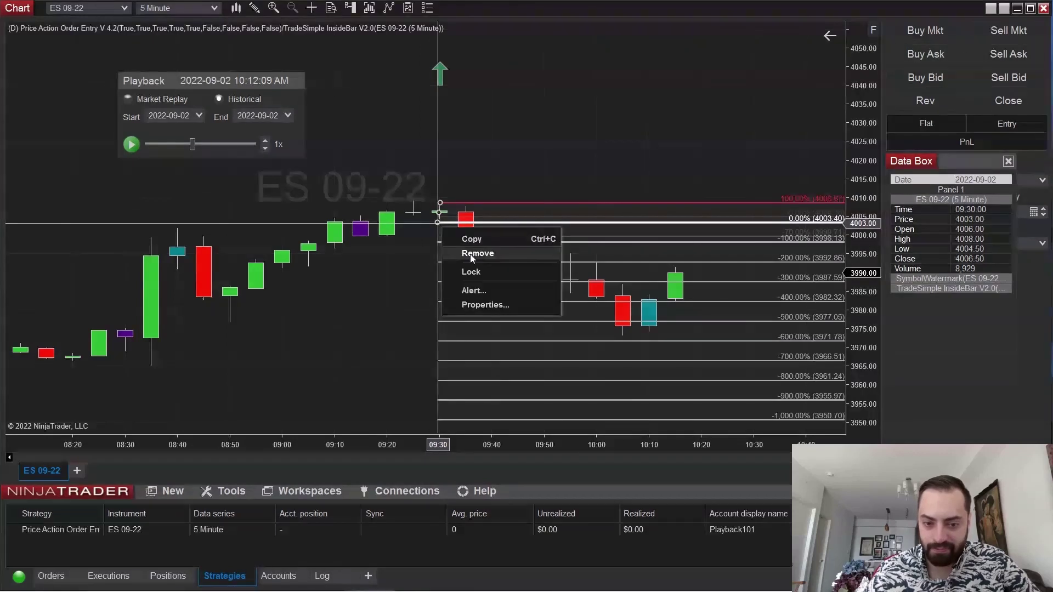
# - Open the retracement's price-level editor and delete all 14 existing levels
pyautogui.click(472, 304)
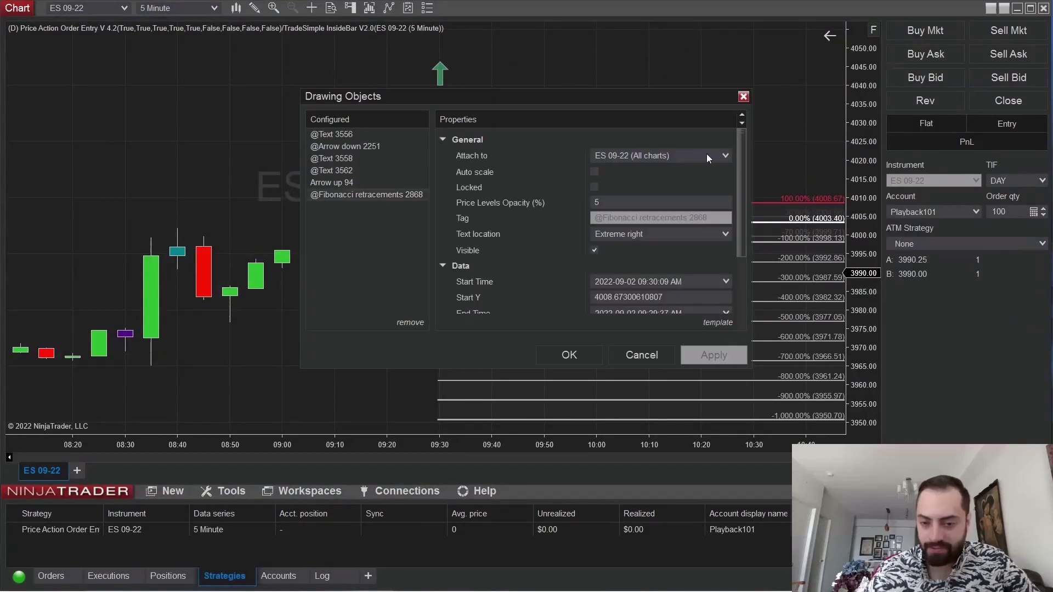
pyautogui.moveTo(742, 180); pyautogui.dragTo(745, 291)
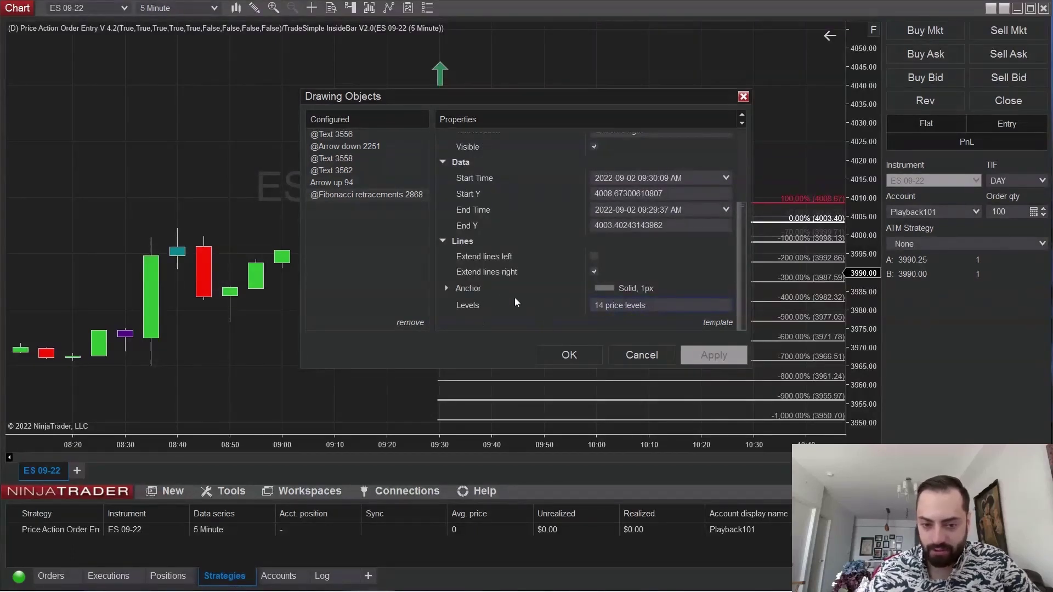
pyautogui.click(647, 304)
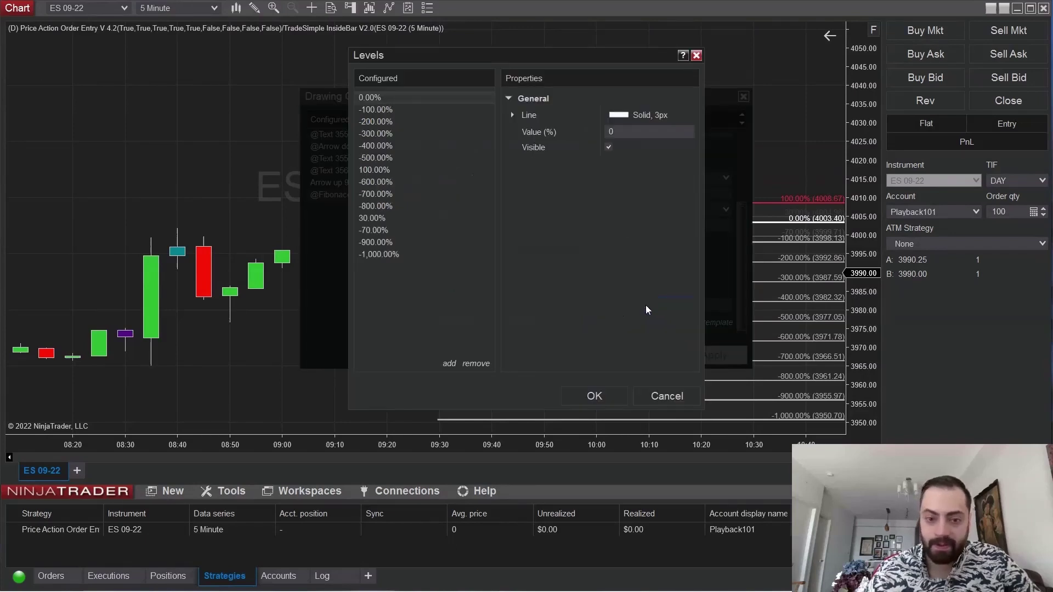
pyautogui.tripleClick(477, 364)
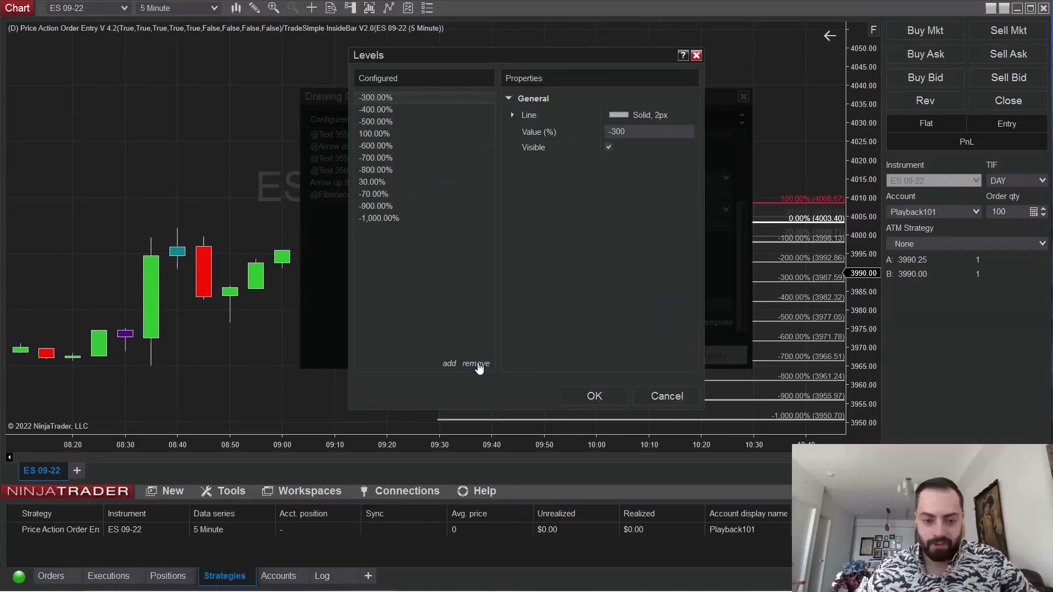
pyautogui.tripleClick(477, 364)
pyautogui.tripleClick(477, 365)
pyautogui.tripleClick(476, 364)
pyautogui.doubleClick(477, 364)
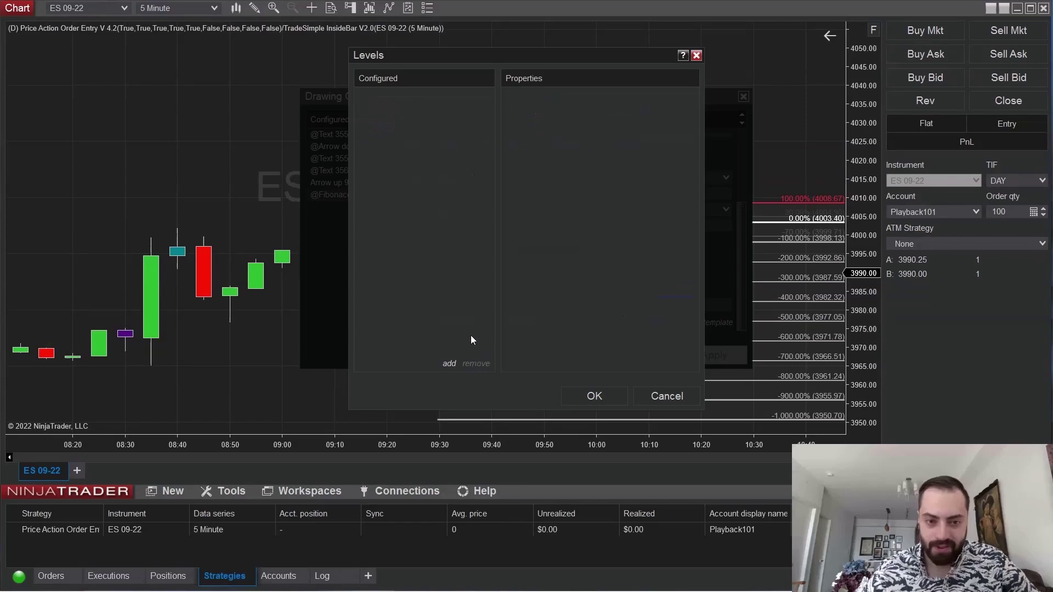
# - Add the 0%, 100% and -100% Fibonacci levels
pyautogui.click(449, 364)
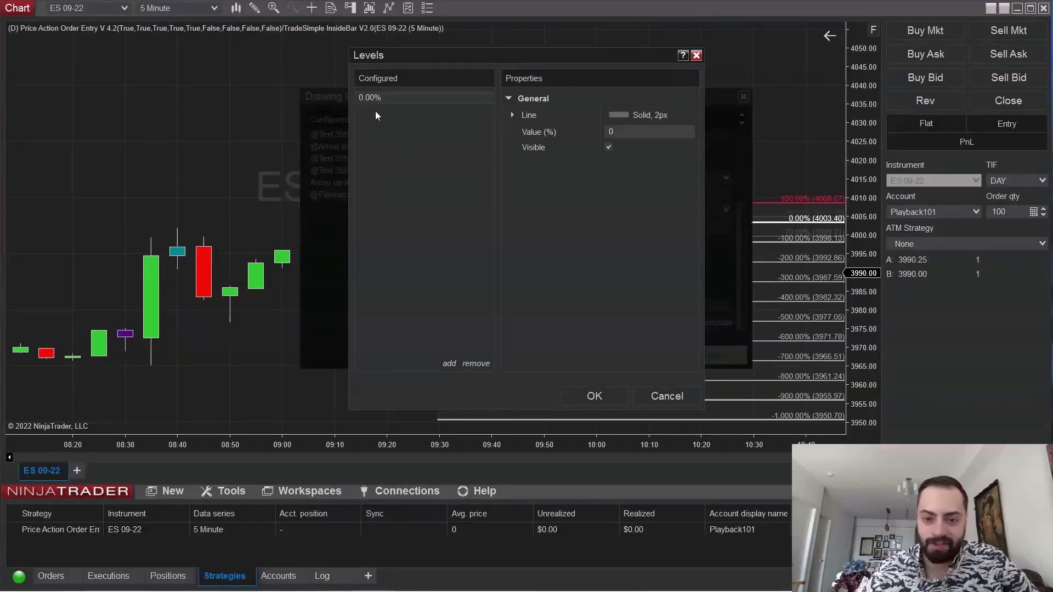
pyautogui.click(449, 364)
pyautogui.click(625, 132)
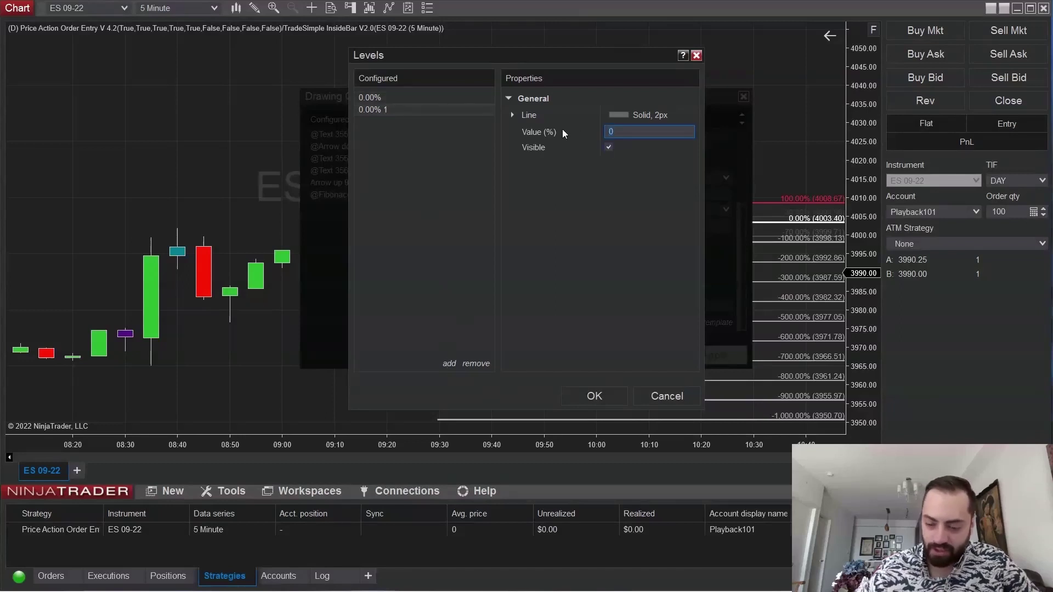
pyautogui.write('100')
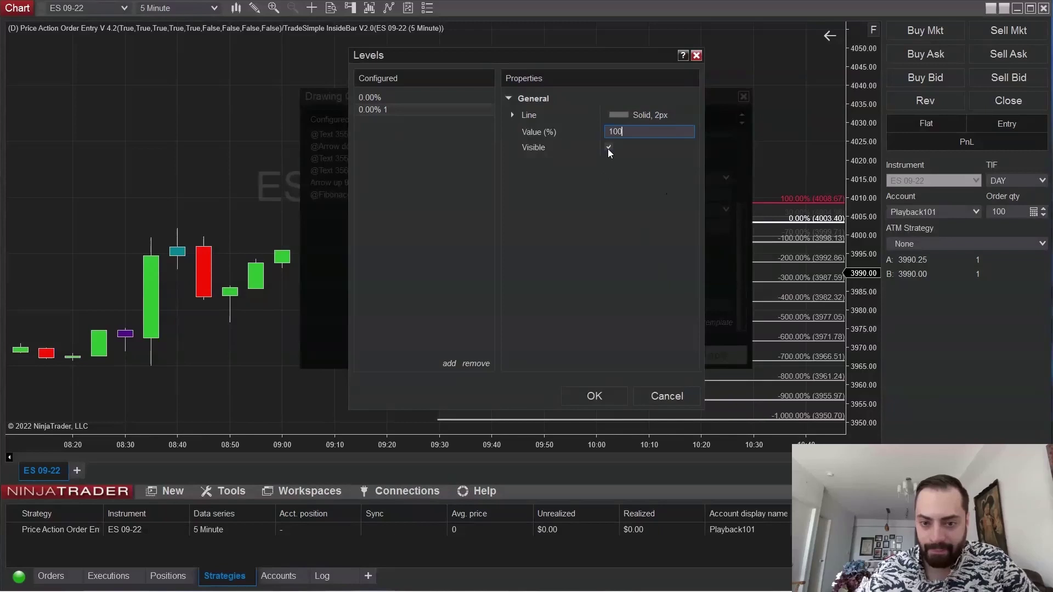
pyautogui.click(380, 110)
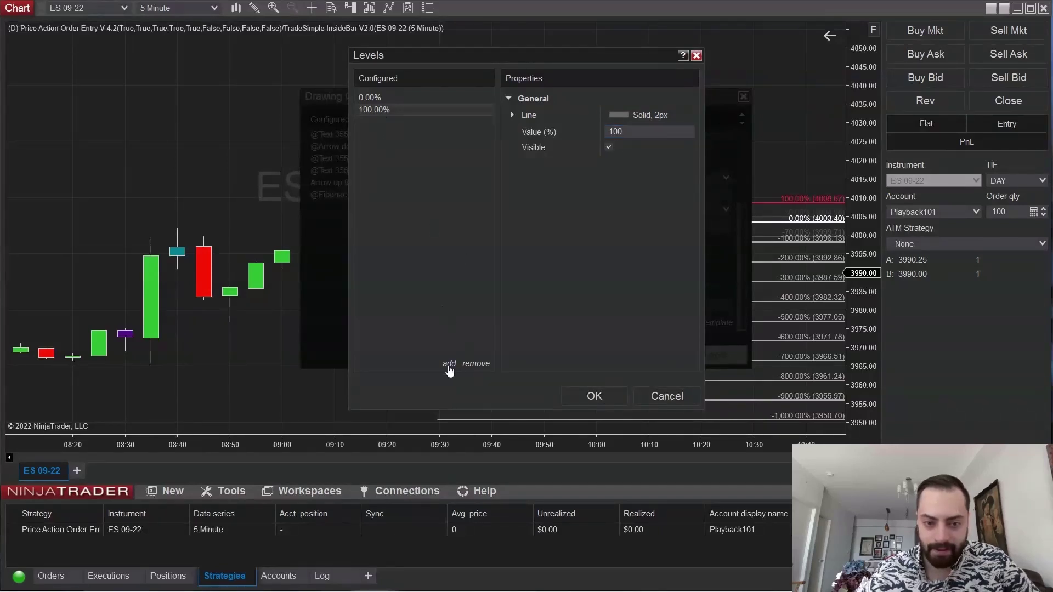
pyautogui.click(450, 364)
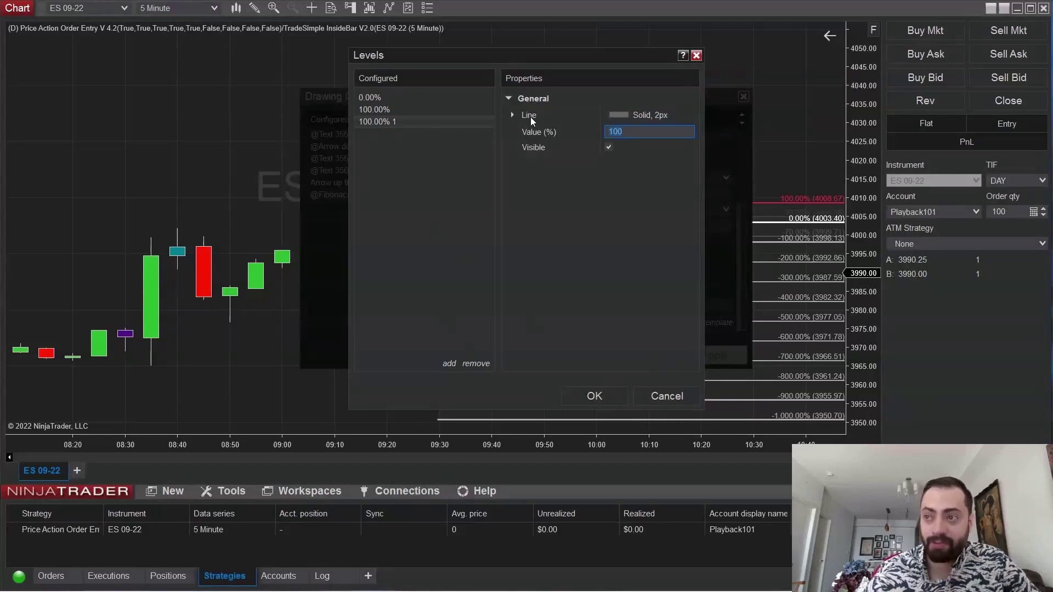
pyautogui.write('-')
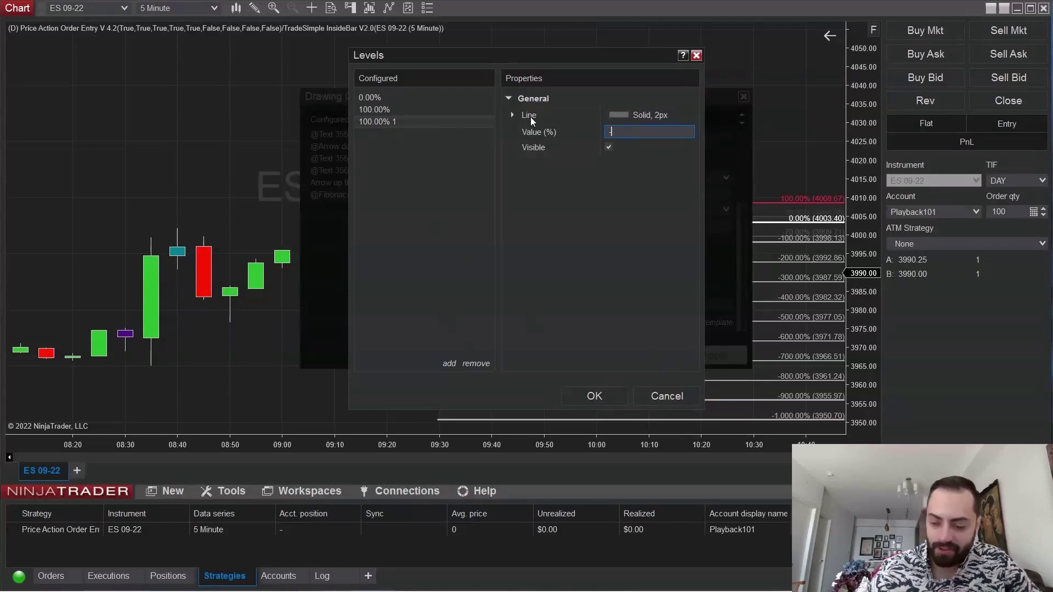
pyautogui.write('100')
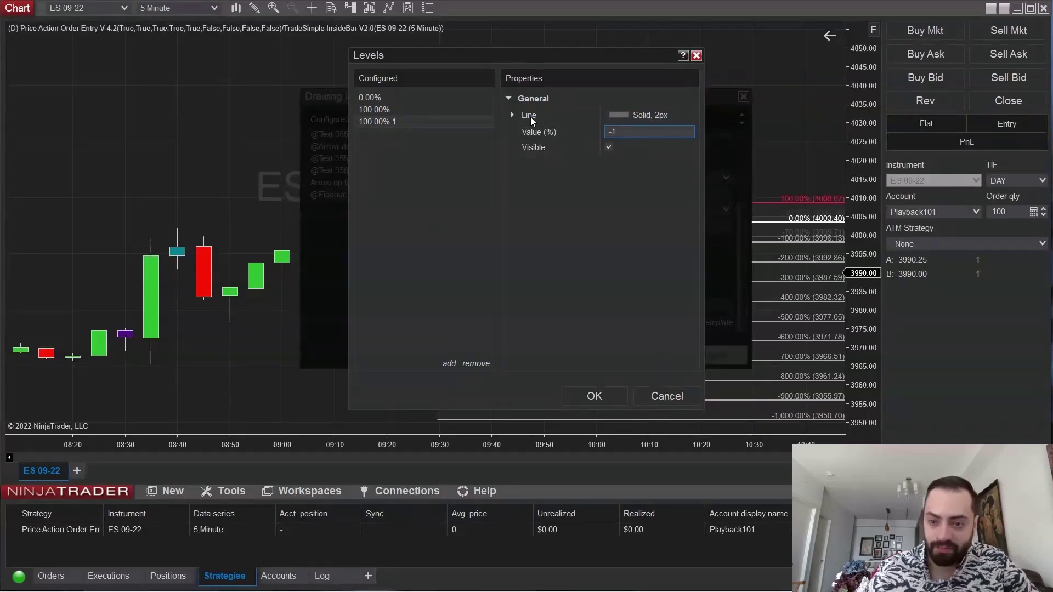
pyautogui.click(450, 364)
# - Add the -200% and -300% Fibonacci levels
pyautogui.click(648, 135)
pyautogui.press('Left')
pyautogui.press('Left')
pyautogui.press('Left')
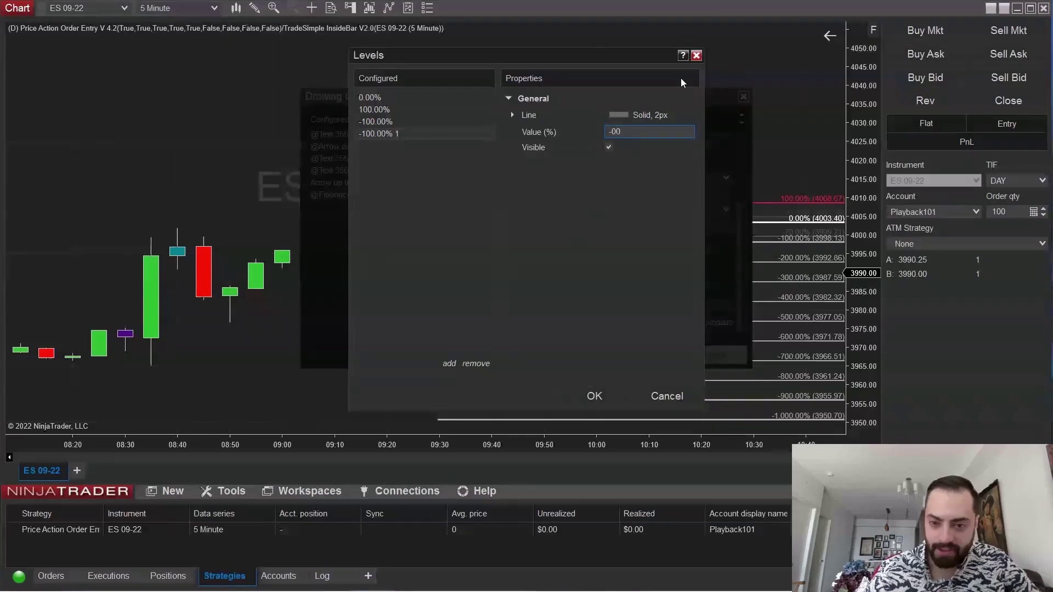
pyautogui.write('2')
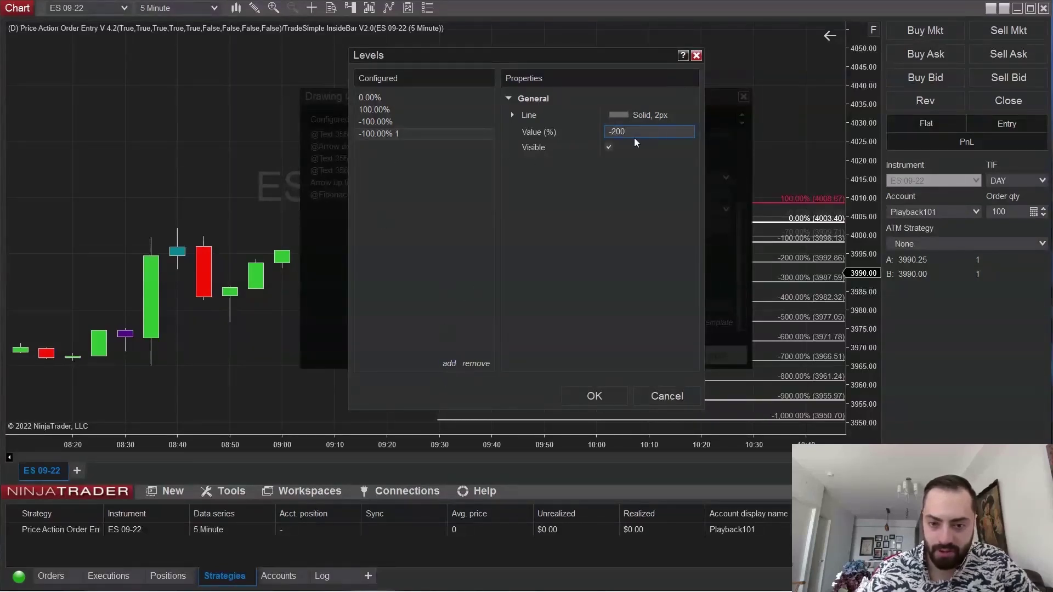
pyautogui.click(449, 363)
pyautogui.press('BackSpace')
pyautogui.write('3')
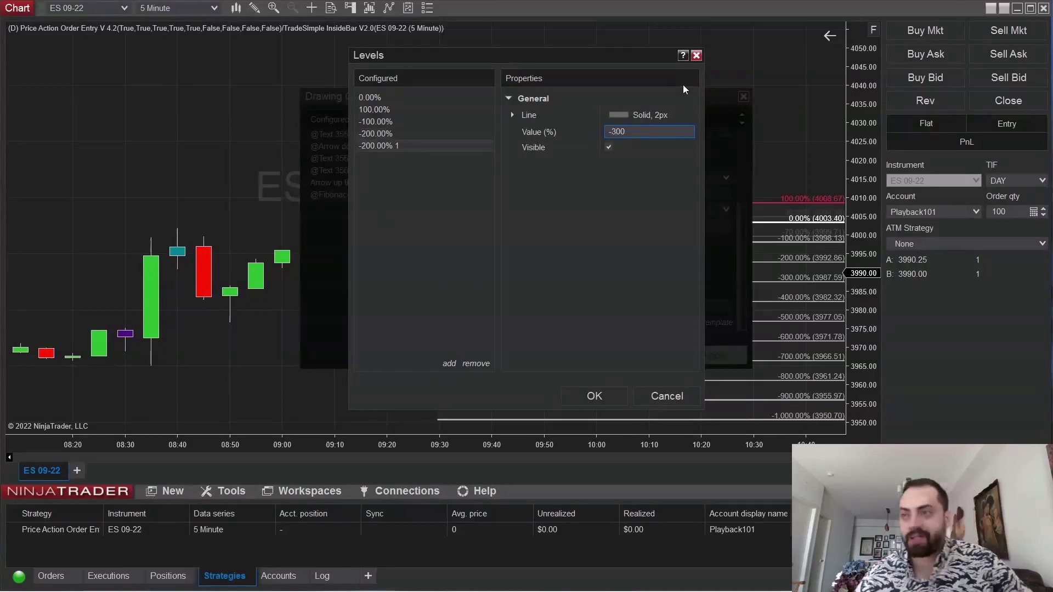
pyautogui.click(449, 364)
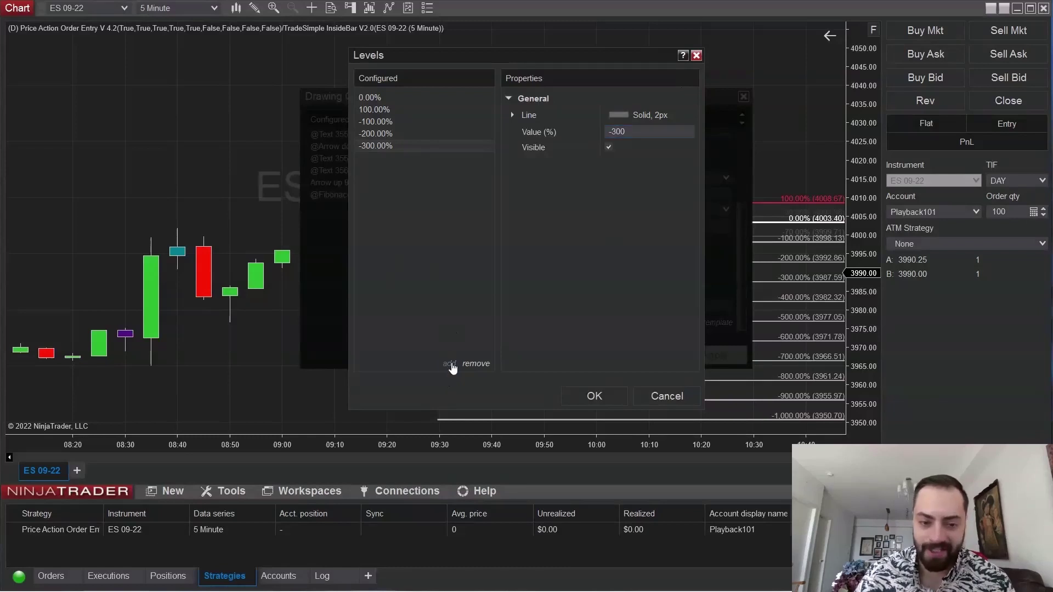
# - Add the -400% level and confirm the six new price levels
pyautogui.click(618, 137)
pyautogui.press('Delete')
pyautogui.write('4')
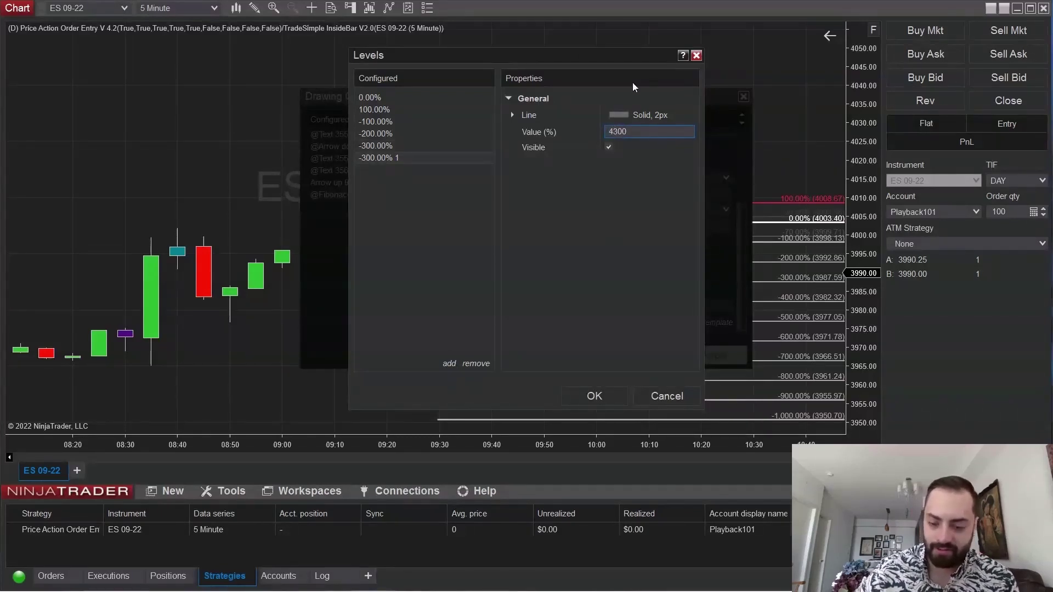
pyautogui.press('BackSpace')
pyautogui.press('Home')
pyautogui.write('-')
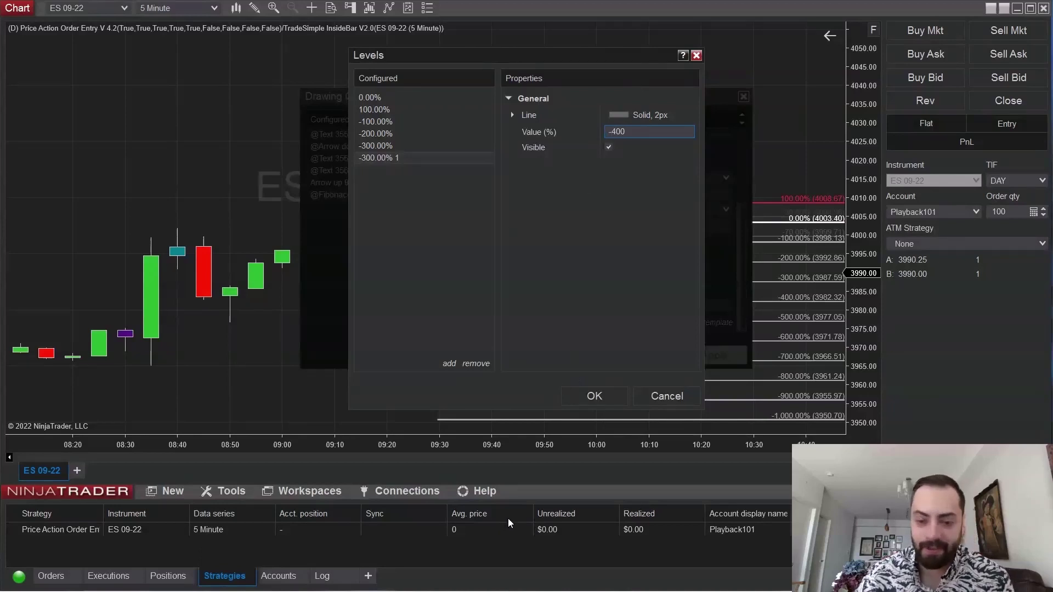
pyautogui.click(597, 395)
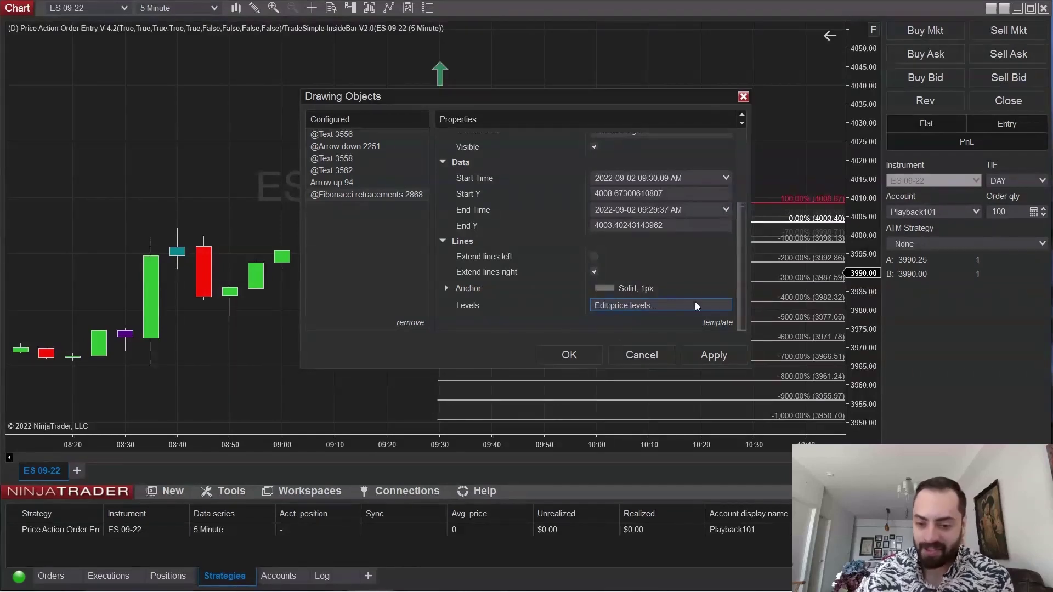
# - Save the six-level Fibonacci setup as the Default template, overwriting the old Default, and apply it
pyautogui.moveTo(720, 329)
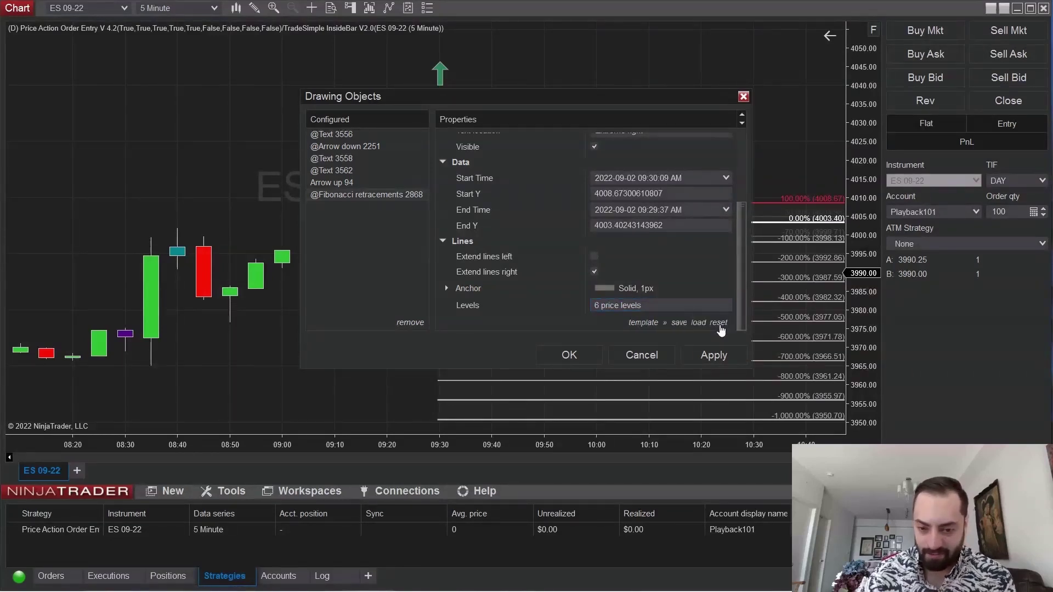
pyautogui.click(680, 324)
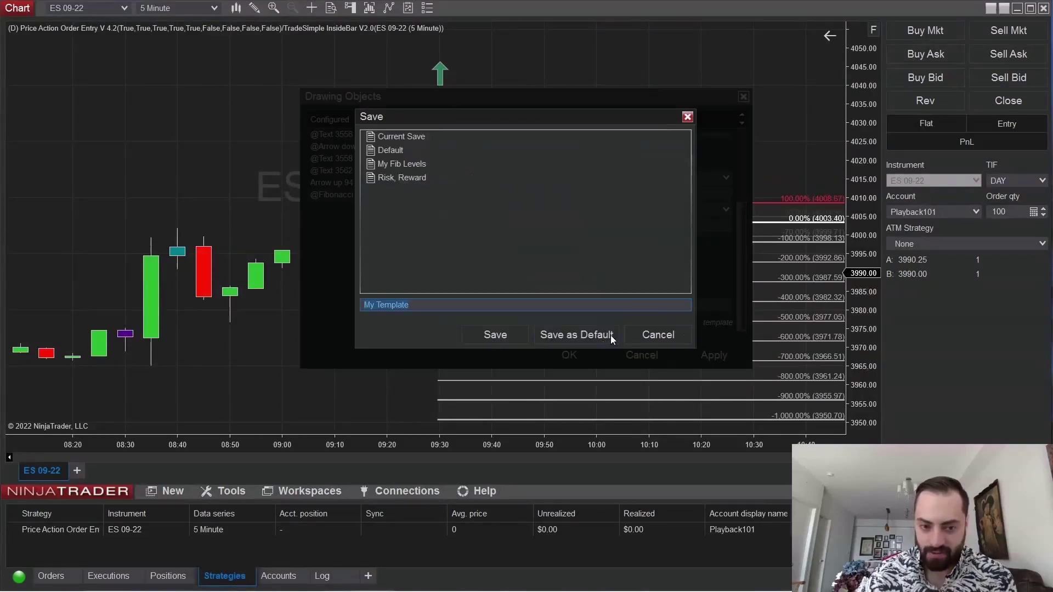
pyautogui.click(577, 337)
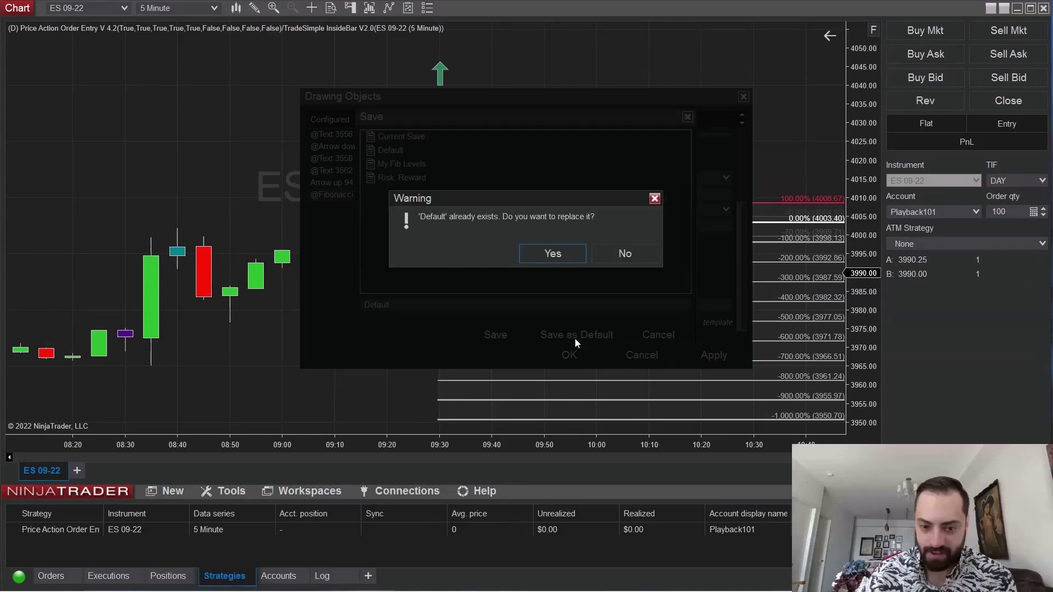
pyautogui.click(569, 254)
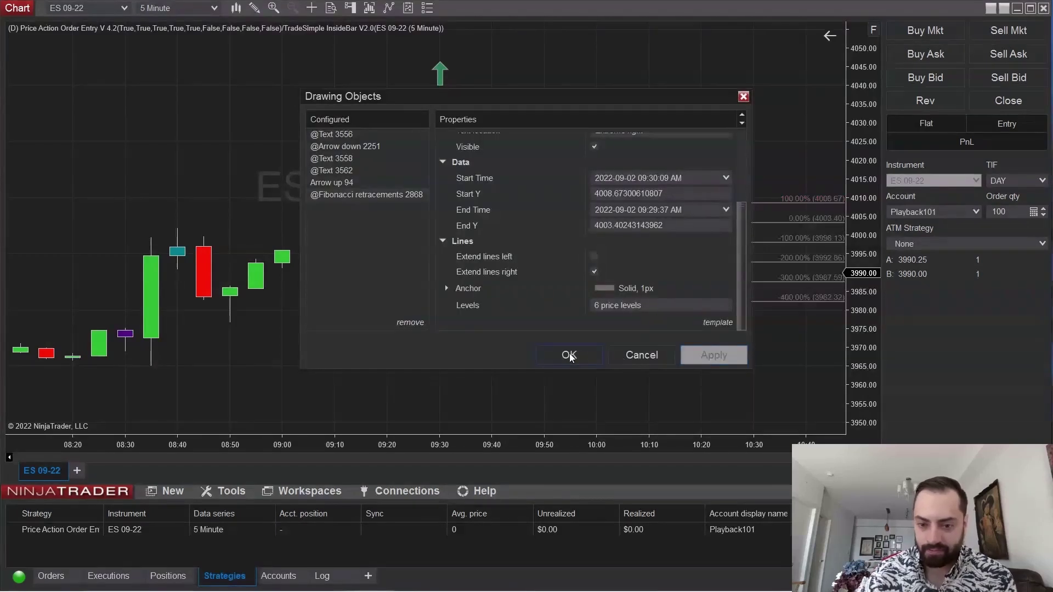
pyautogui.click(569, 355)
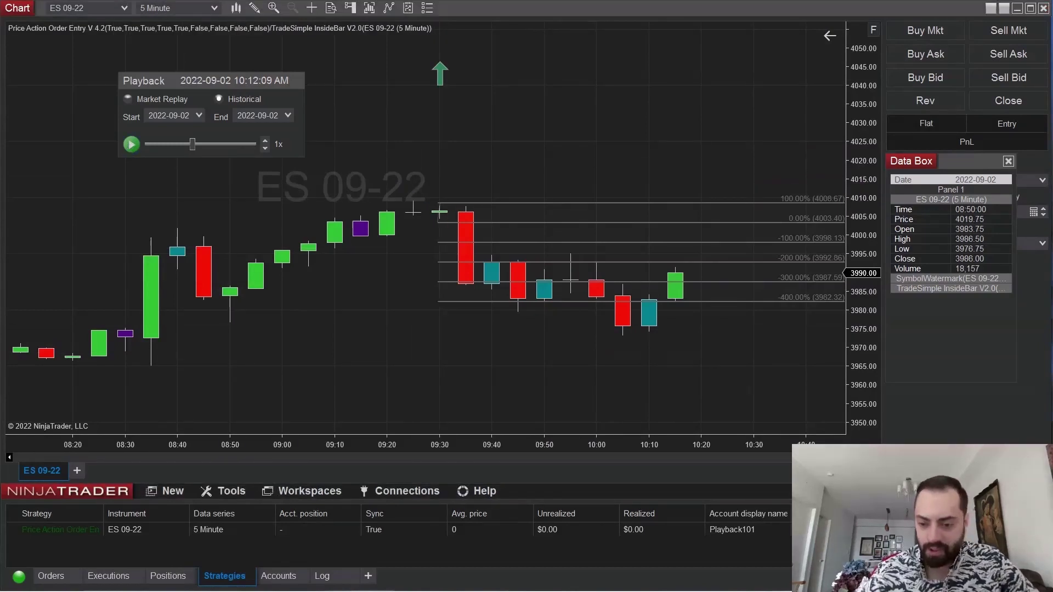
# - Remove the Fibonacci drawing and shift the chart to show later bars
pyautogui.rightClick(455, 204)
pyautogui.click(464, 231)
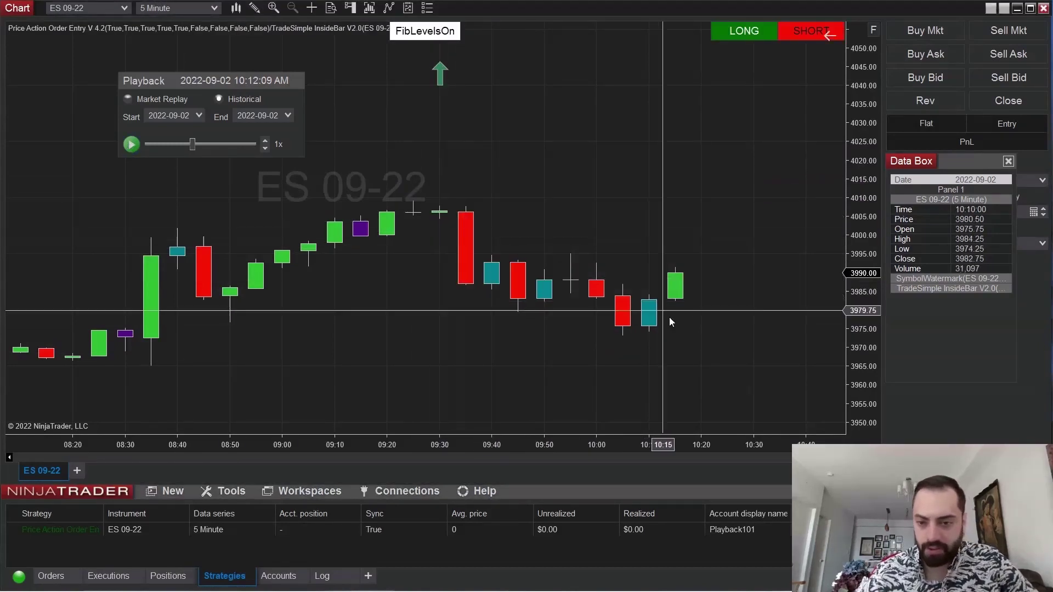
pyautogui.scroll(-4, 669, 317)
pyautogui.moveTo(335, 72); pyautogui.dragTo(406, 64)
# - Resume replay, fill a 100-contract long at 3990.58, mark it with an up-arrow, and turn FibLevels off
pyautogui.click(131, 144)
pyautogui.click(755, 37)
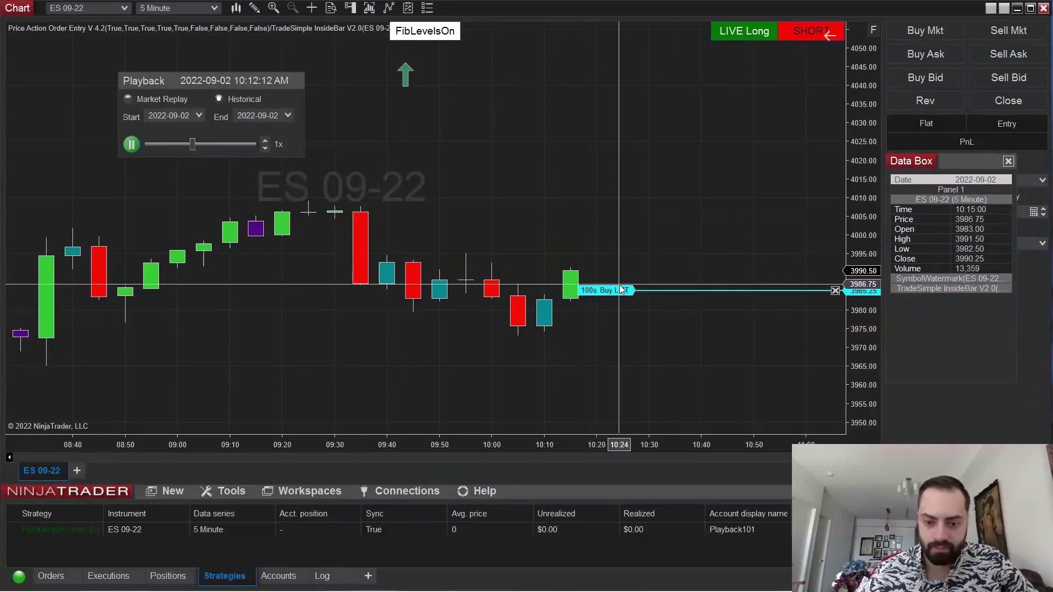
pyautogui.moveTo(622, 290); pyautogui.dragTo(607, 245)
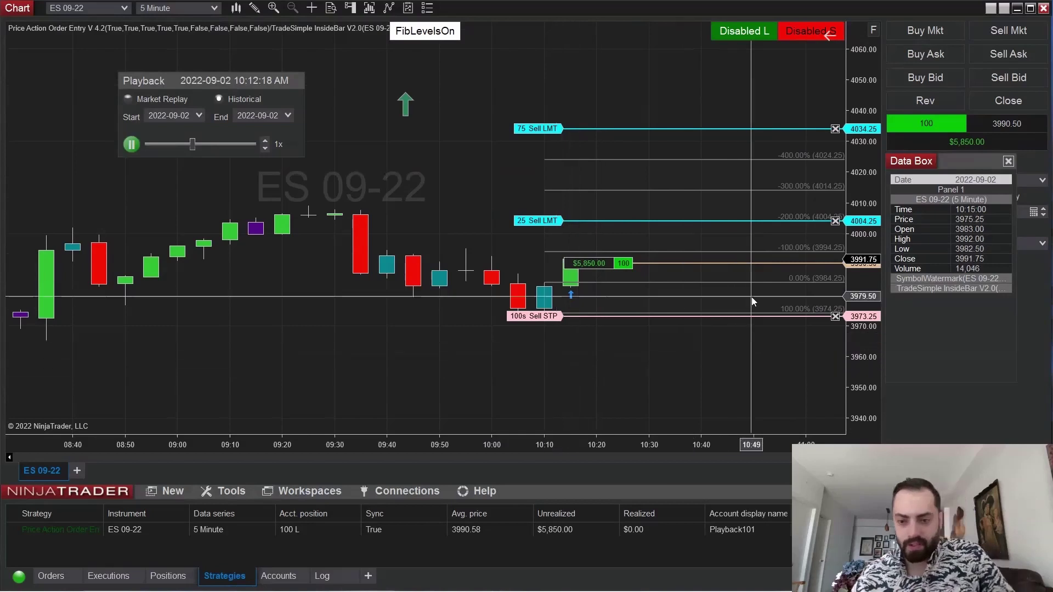
pyautogui.click(706, 359)
pyautogui.moveTo(705, 359)
pyautogui.mouseDown()
pyautogui.moveTo(651, 295)
pyautogui.moveTo(699, 282)
pyautogui.moveTo(705, 261)
pyautogui.moveTo(669, 167)
pyautogui.moveTo(676, 231)
pyautogui.moveTo(697, 235)
pyautogui.moveTo(745, 186)
pyautogui.moveTo(740, 172)
pyautogui.moveTo(579, 129)
pyautogui.mouseUp()
pyautogui.click(433, 33)
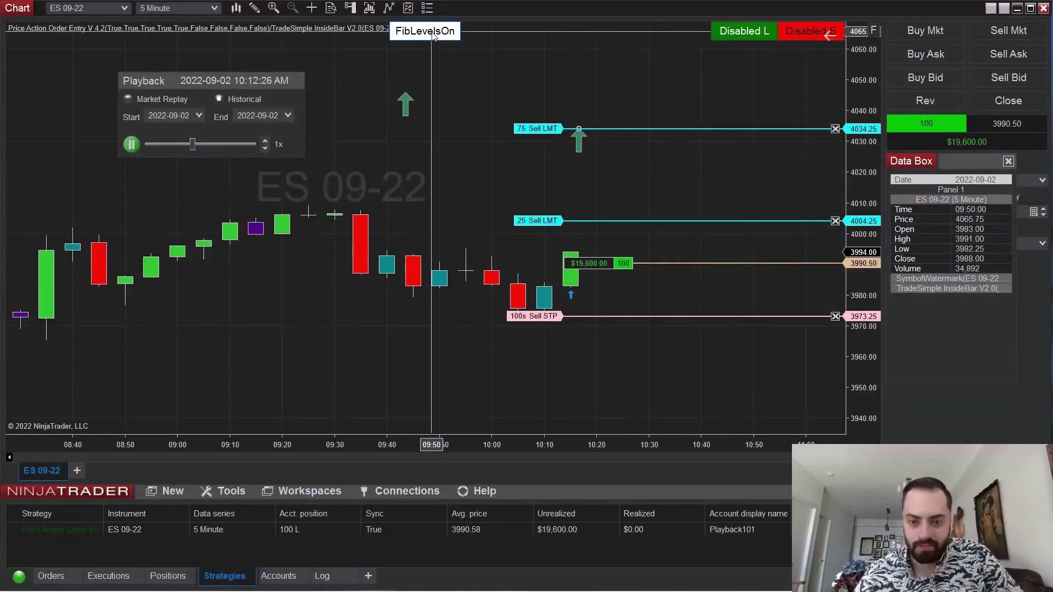
pyautogui.click(431, 32)
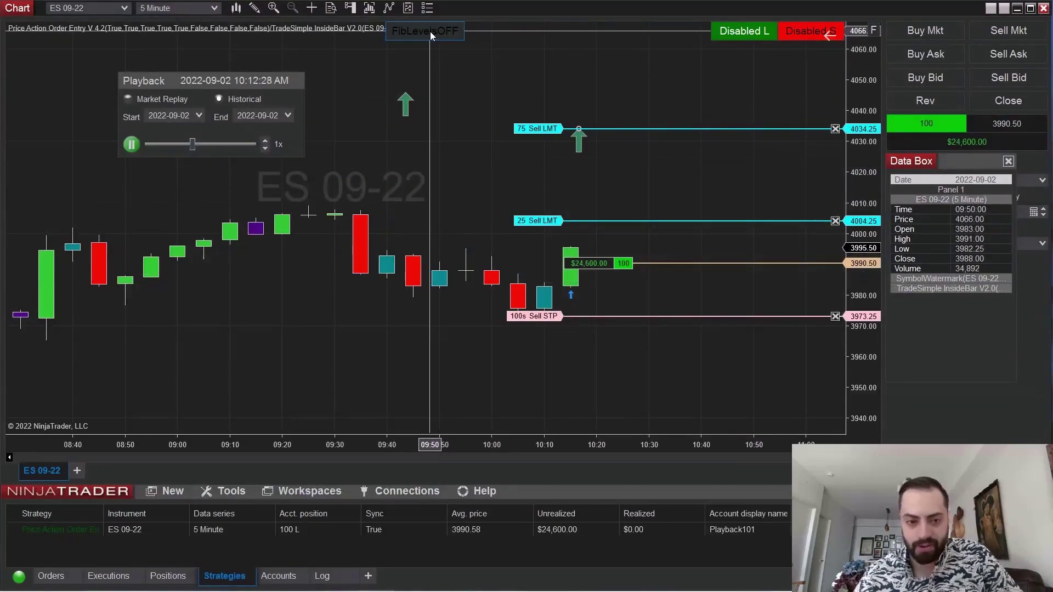